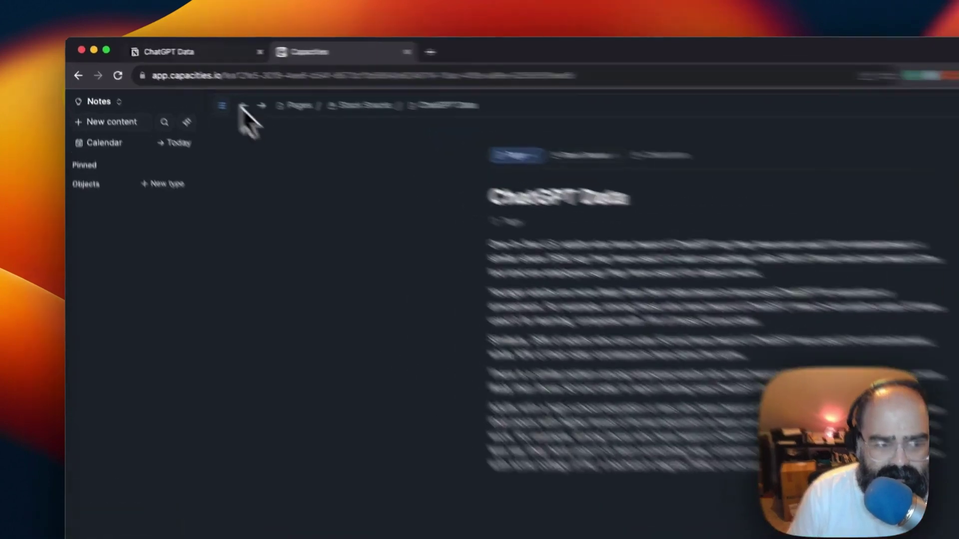
- Compare the Notion and Capacities ChatGPT Data pages, then move the Capacities tab before Notion's
{"action": "left_click", "coordinate": [155, 50]}
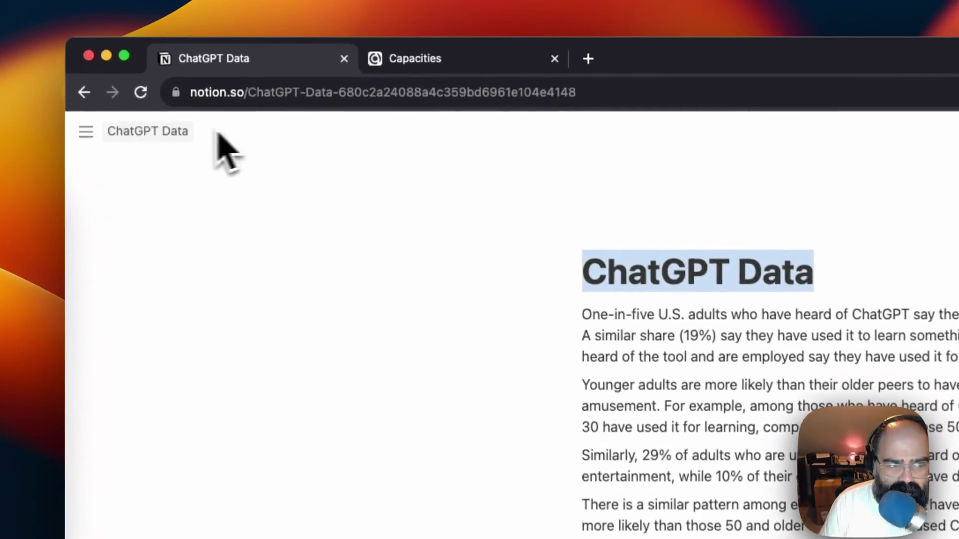
{"action": "left_click", "coordinate": [442, 60]}
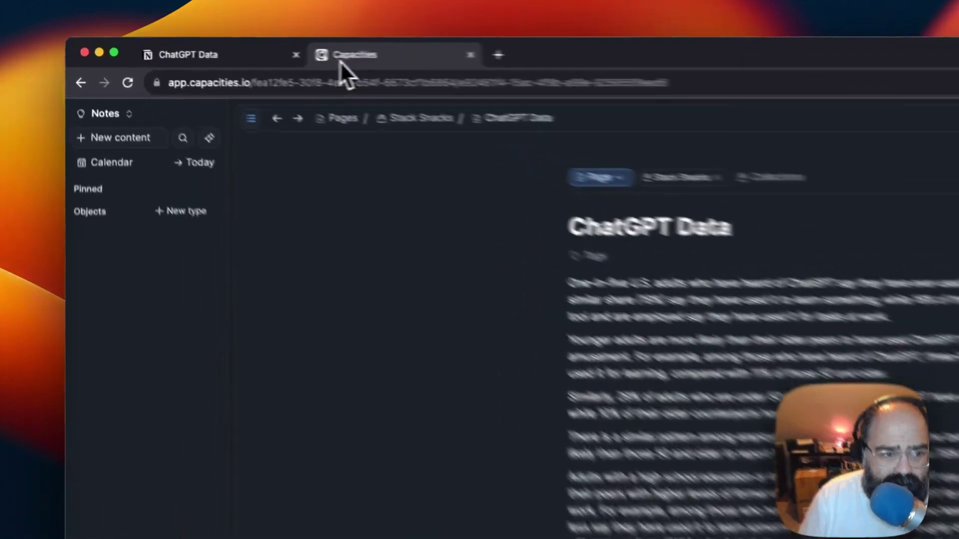
{"action": "left_click_drag", "start_coordinate": [229, 48], "coordinate": [162, 53]}
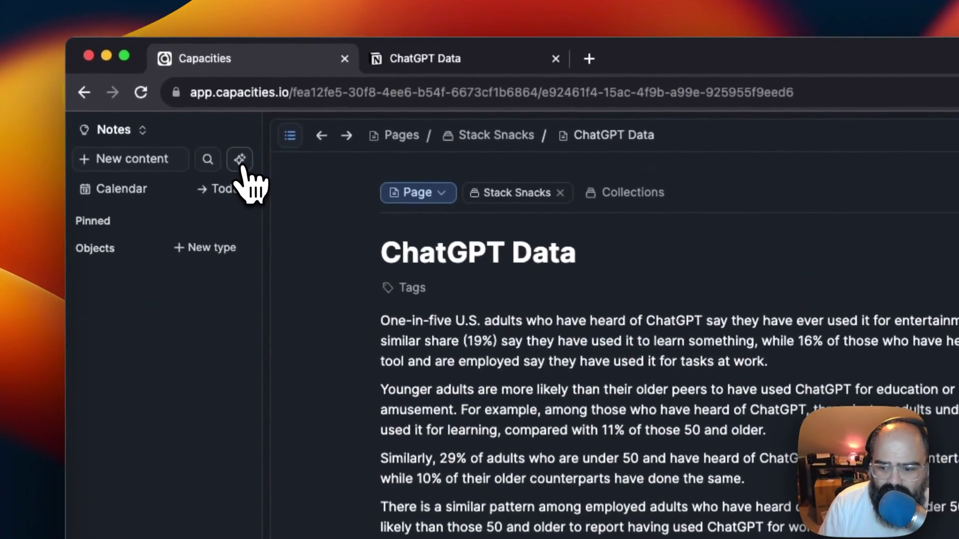
- Open the AI chat assistant and attach the full 'ChatGPT Data' page as context
{"action": "left_click", "coordinate": [240, 160]}
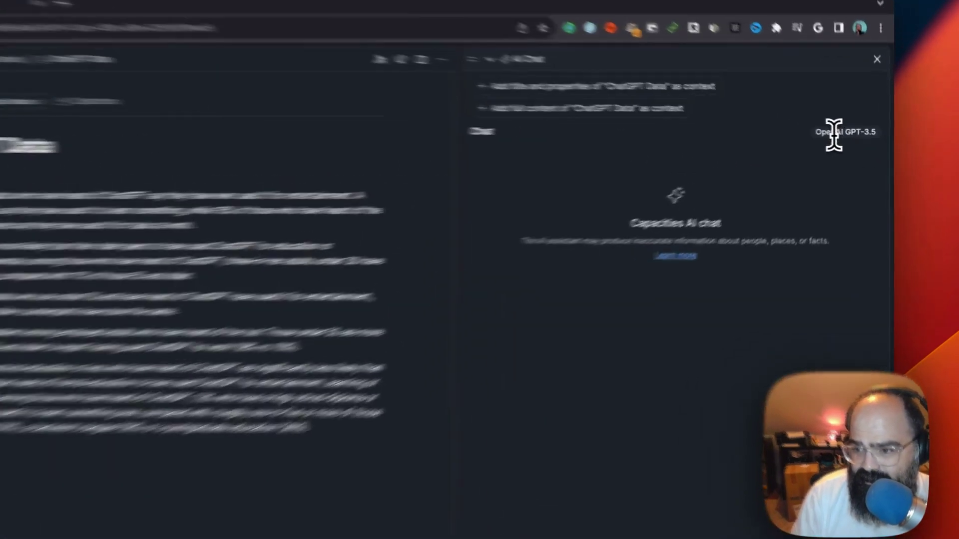
{"action": "left_click_drag", "start_coordinate": [841, 135], "coordinate": [850, 160]}
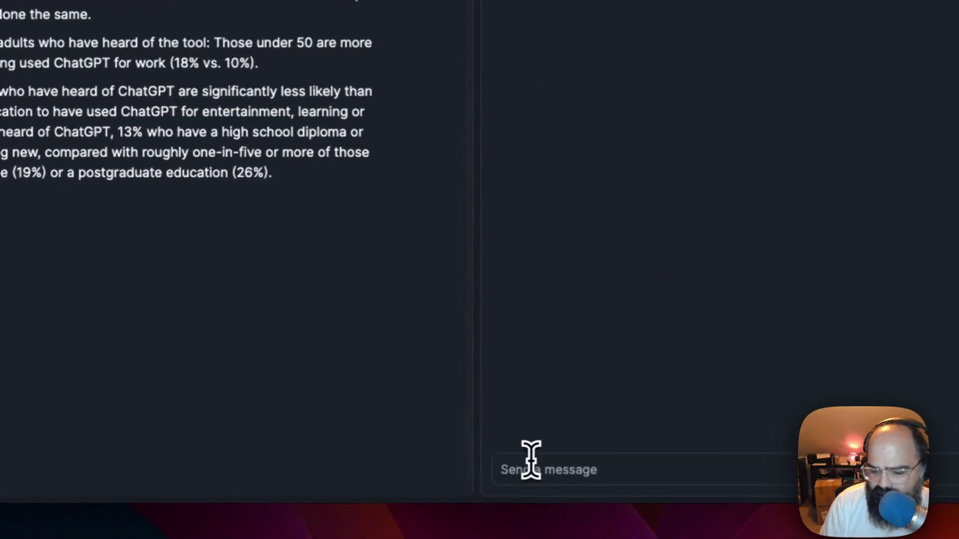
{"action": "scroll", "coordinate": [475, 503], "scroll_direction": "down", "scroll_amount": 2}
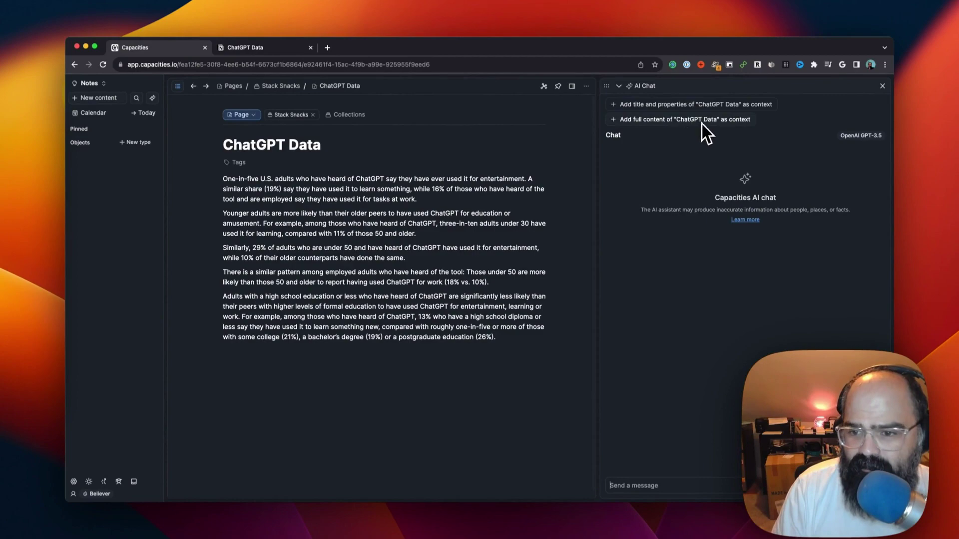
{"action": "left_click", "coordinate": [674, 120]}
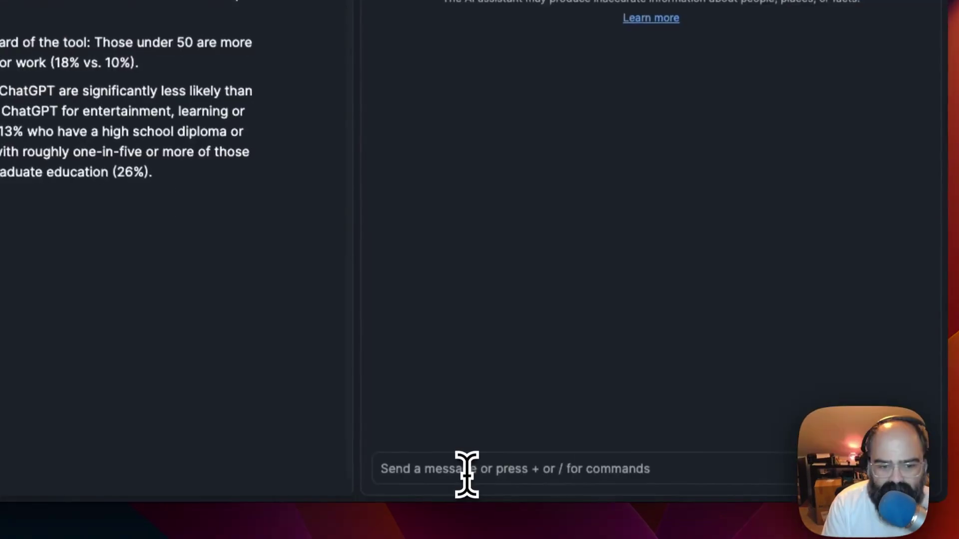
- Ask the AI chat for ChatGPT usage data, then for a summary of the ChatGPT Data document
{"action": "type", "text": "Can you r"}
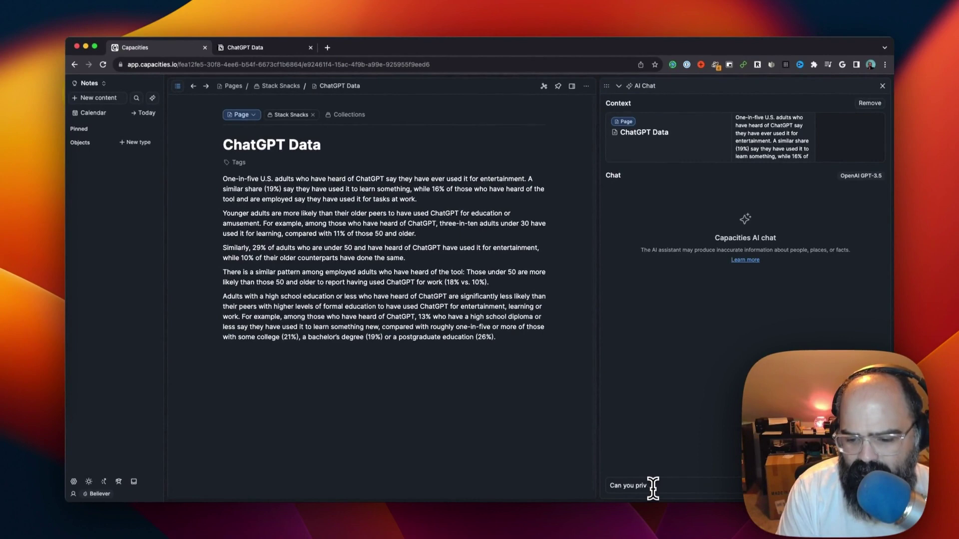
{"action": "type", "text": "ome da"}
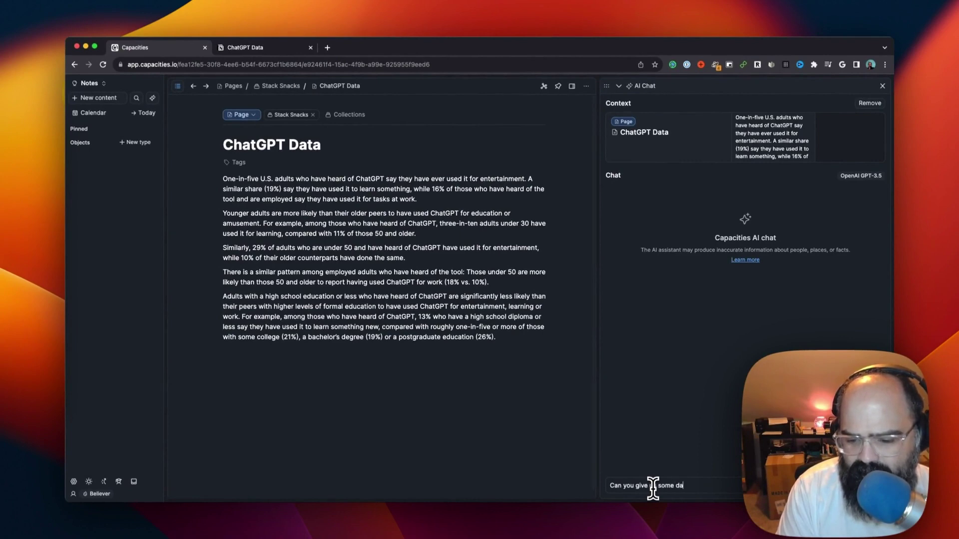
{"action": "type", "text": "ta on ChatGPT "}
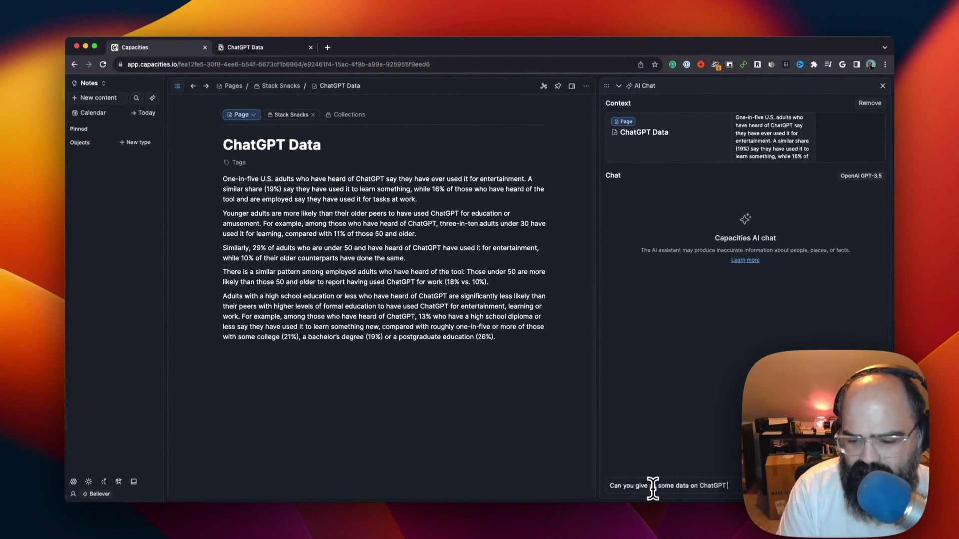
{"action": "type", "text": "usage?"}
{"action": "key", "text": "Return"}
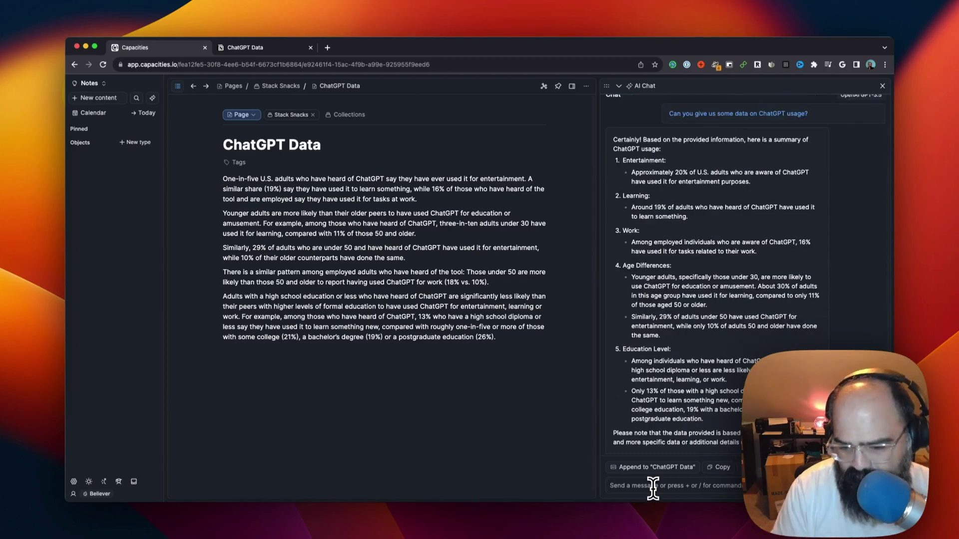
{"action": "type", "text": "Can you give me"}
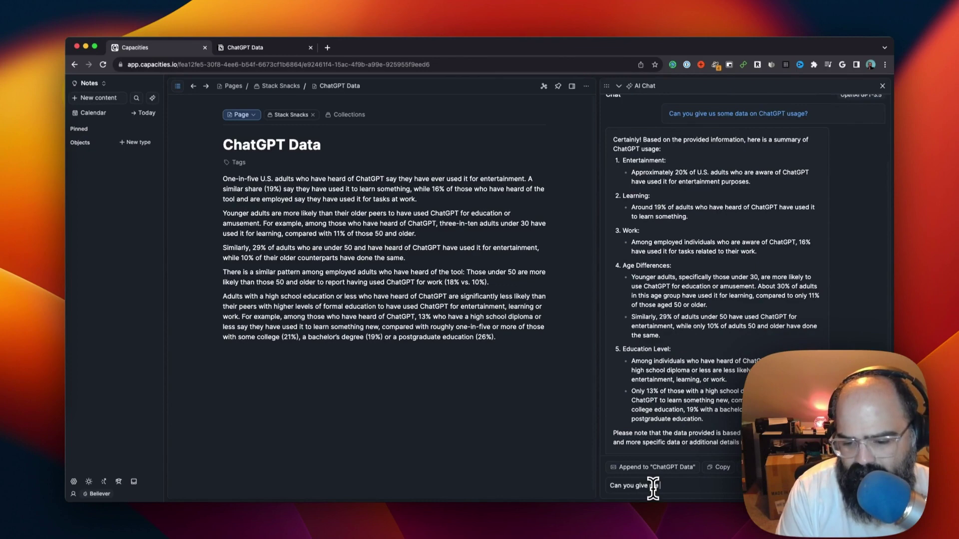
{"action": "type", "text": " a summary of the"}
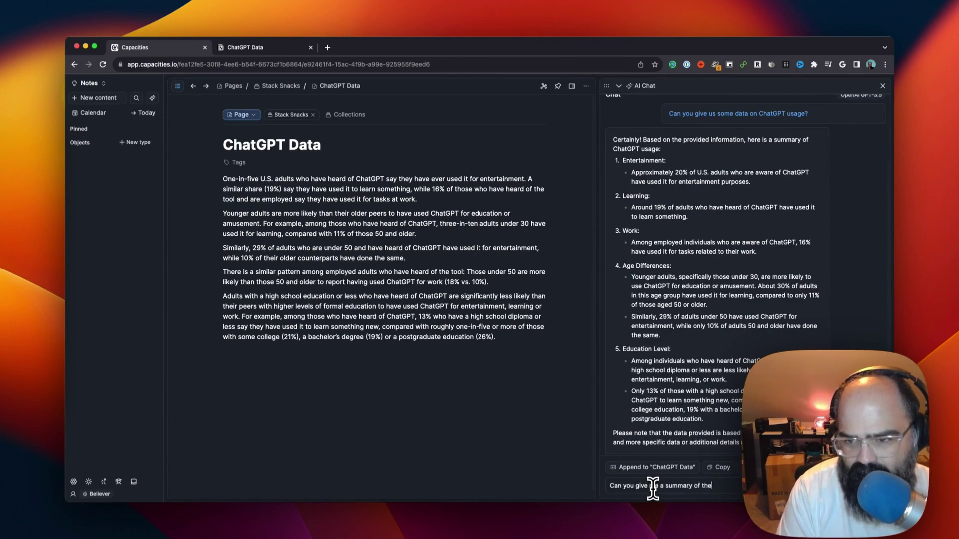
{"action": "type", "text": " ChatGPT"}
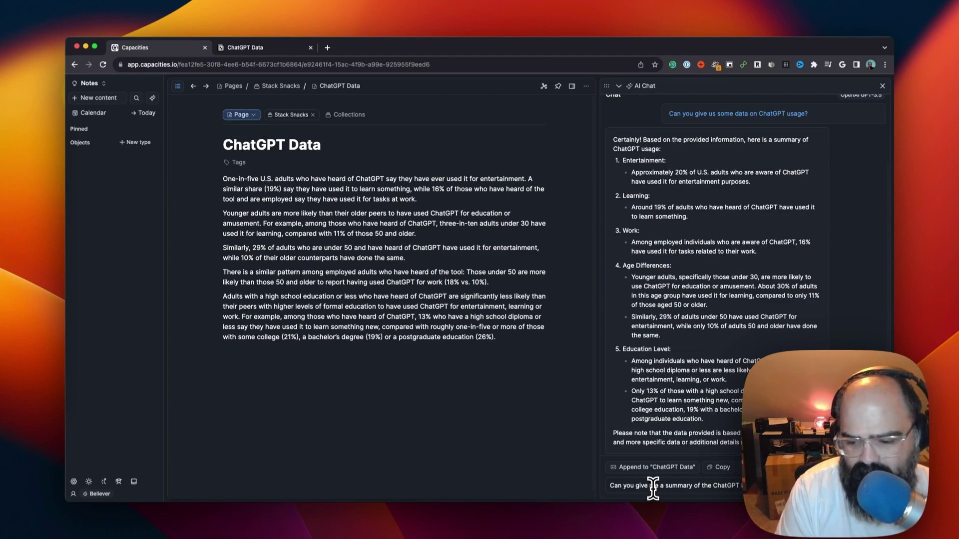
{"action": "key", "text": "Return"}
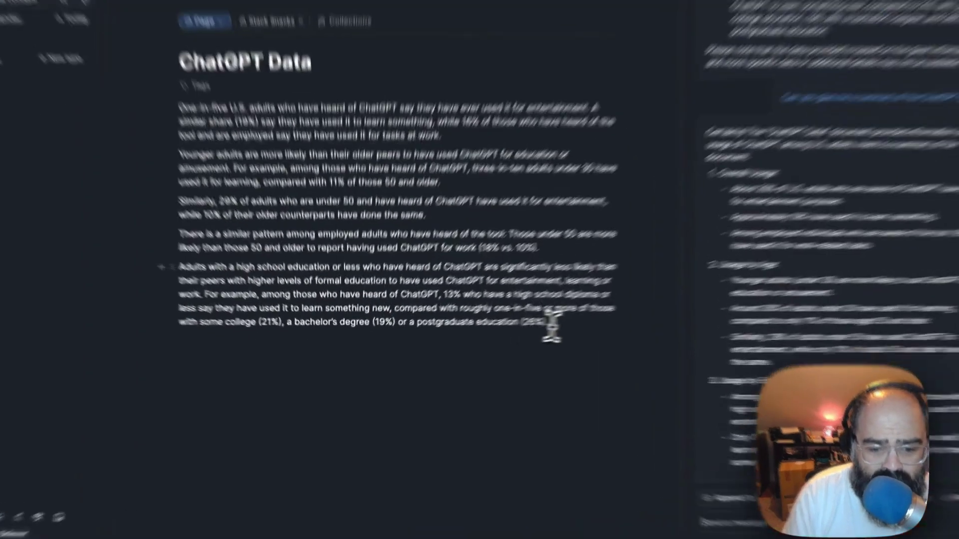
- Go to the end of the final education paragraph and add new empty blocks below it
{"action": "left_click_drag", "start_coordinate": [551, 322], "coordinate": [177, 268]}
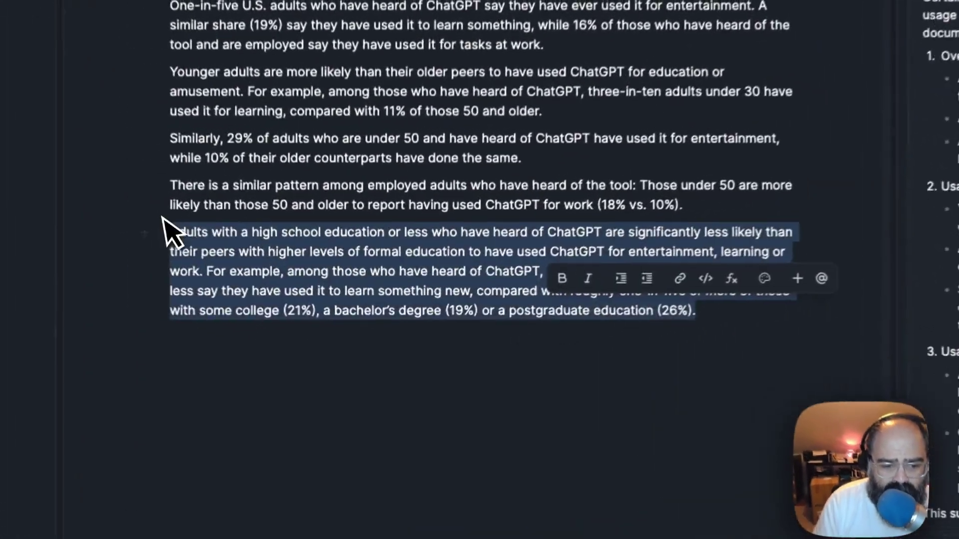
{"action": "left_click", "coordinate": [176, 268]}
{"action": "left_click_drag", "start_coordinate": [511, 309], "coordinate": [500, 309]}
{"action": "triple_click", "coordinate": [673, 370]}
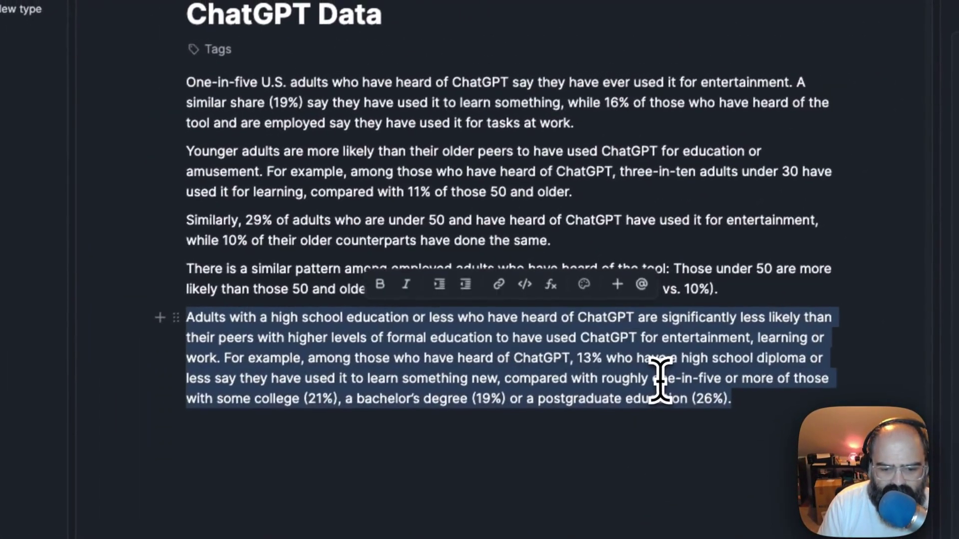
{"action": "left_click", "coordinate": [290, 457]}
{"action": "key", "text": "Return"}
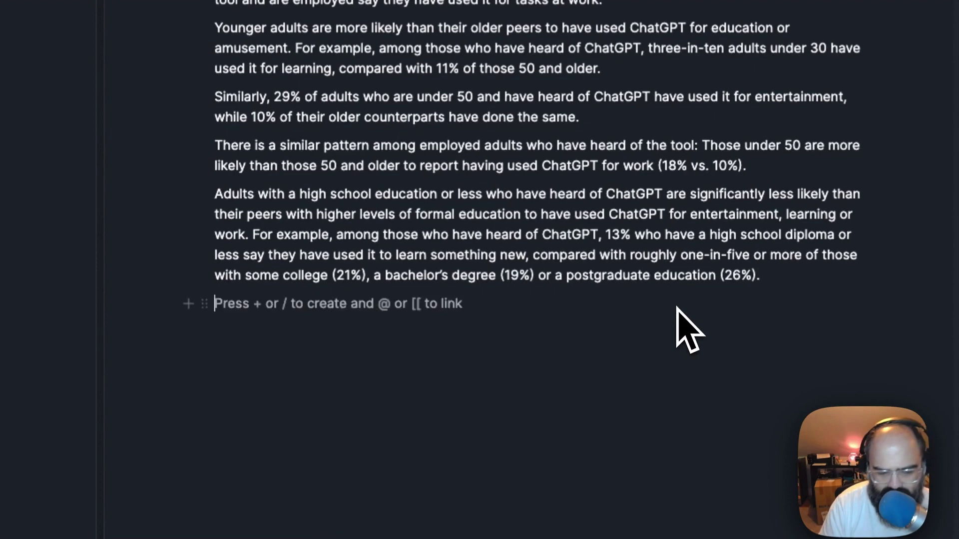
{"action": "key", "text": "Return"}
- Open the slash block menu on the empty line and scroll down to Ask AI
{"action": "right_click", "coordinate": [367, 333]}
{"action": "key", "text": "Escape"}
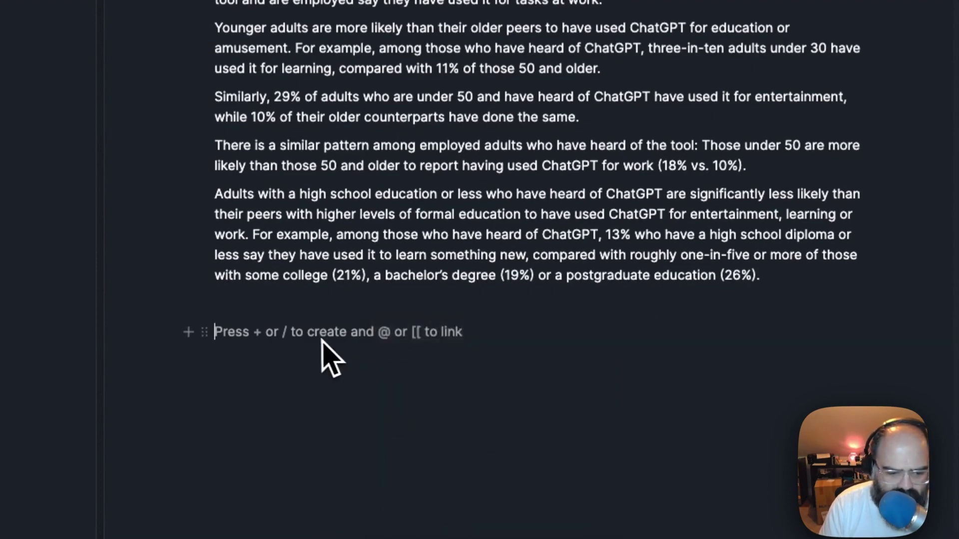
{"action": "right_click", "coordinate": [305, 335]}
{"action": "key", "text": "Escape"}
{"action": "type", "text": "/"}
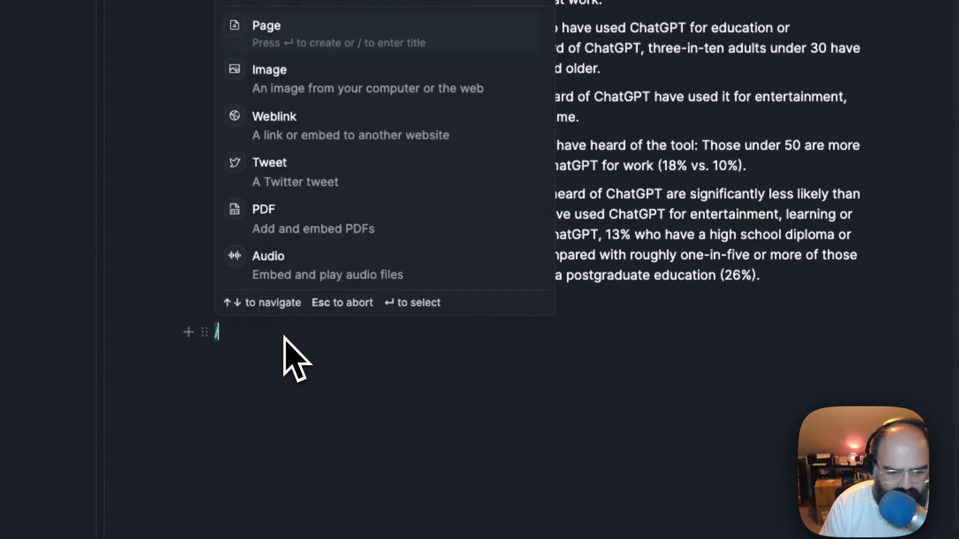
{"action": "scroll", "coordinate": [364, 214], "scroll_direction": "down", "scroll_amount": 3}
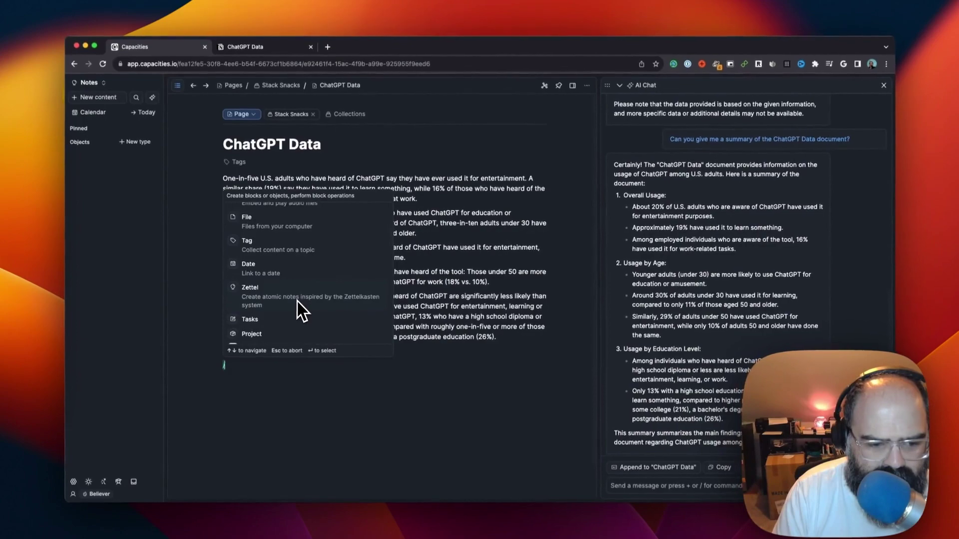
{"action": "scroll", "coordinate": [298, 301], "scroll_direction": "down", "scroll_amount": 10}
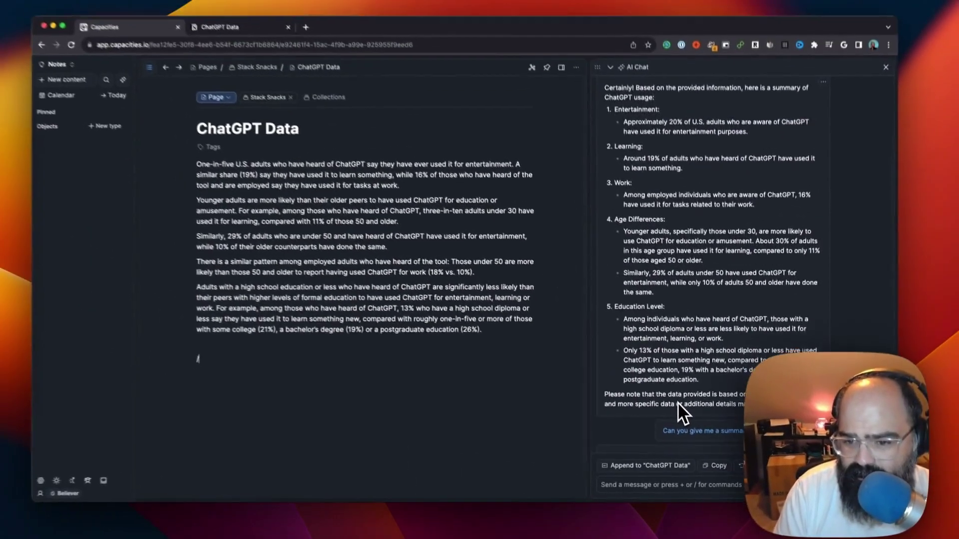
- Ask the AI chat: 'Can you write a blog post based on that data'
{"action": "scroll", "coordinate": [642, 326], "scroll_direction": "down", "scroll_amount": 10}
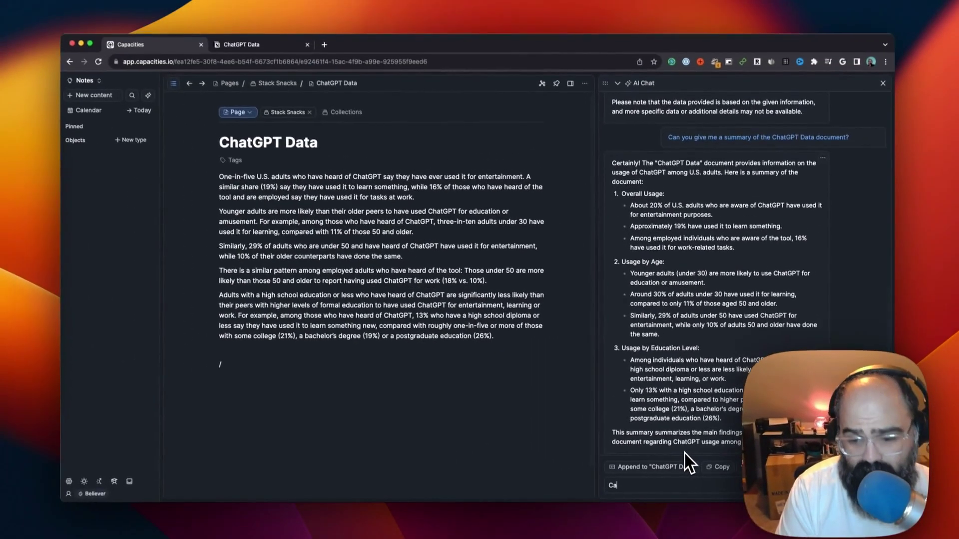
{"action": "type", "text": "Can you writ"}
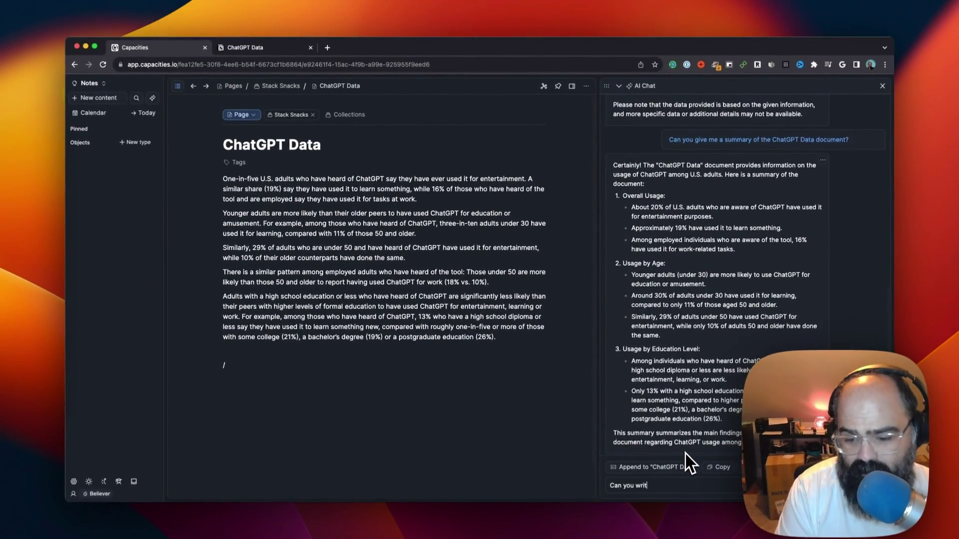
{"action": "type", "text": "e a blog post "}
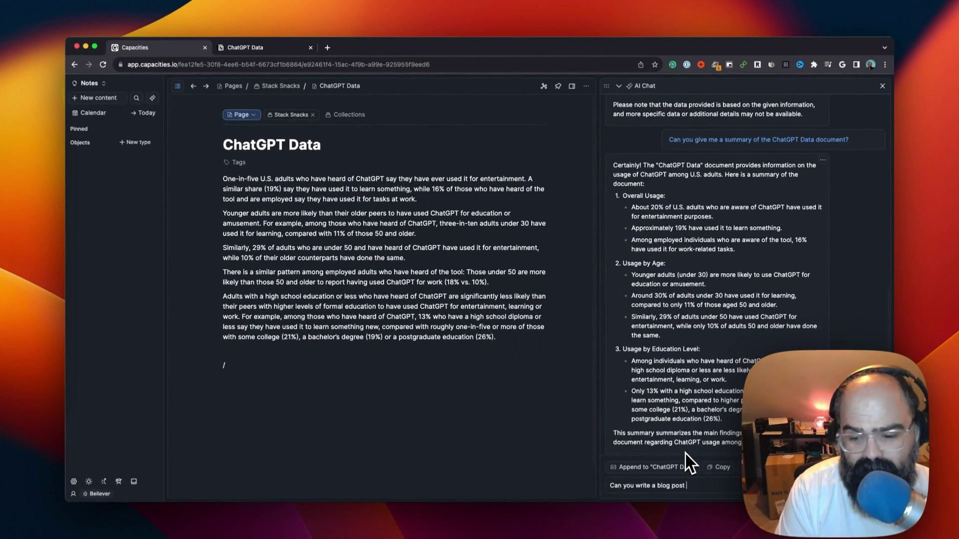
{"action": "type", "text": "based on that d"}
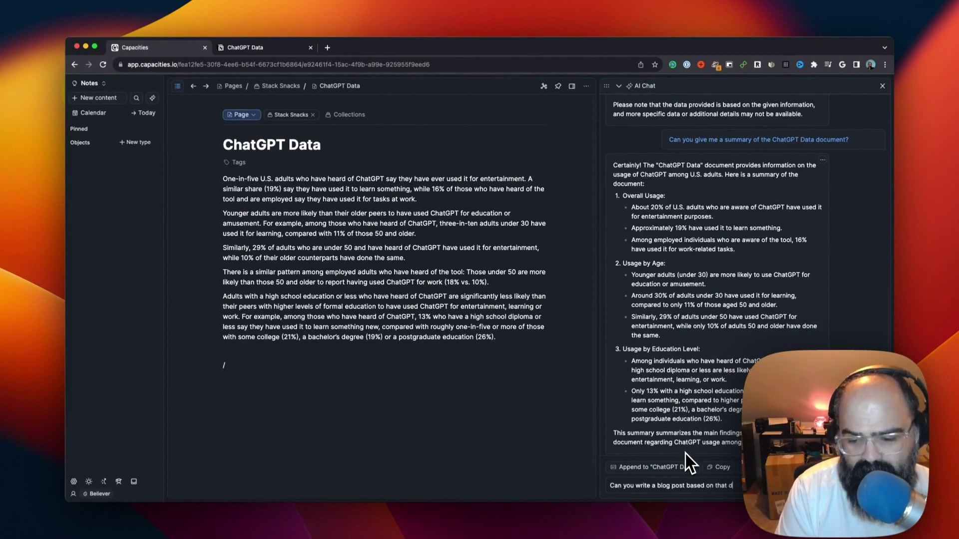
{"action": "type", "text": "ata"}
{"action": "key", "text": "Return"}
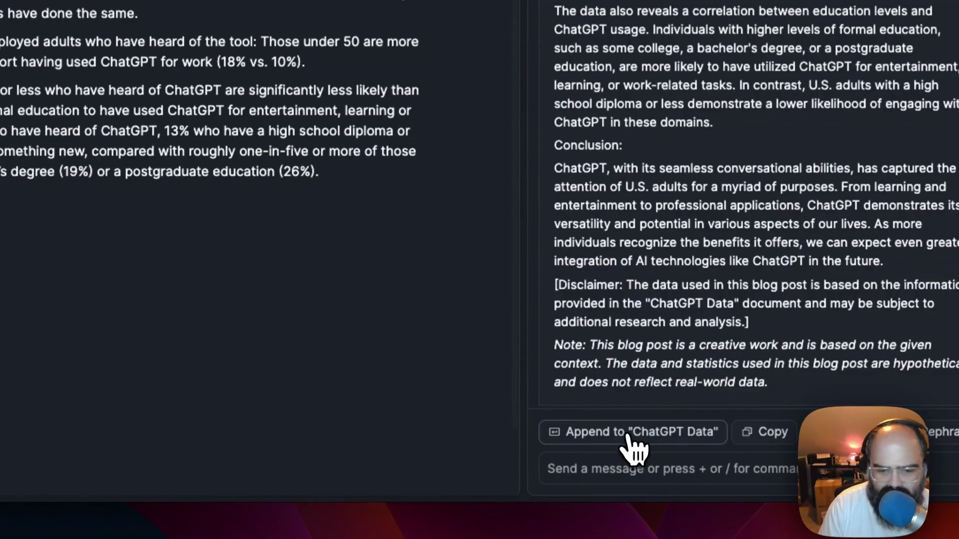
- Append the AI's blog post to the ChatGPT Data page and select the appended text
{"action": "left_click", "coordinate": [651, 469]}
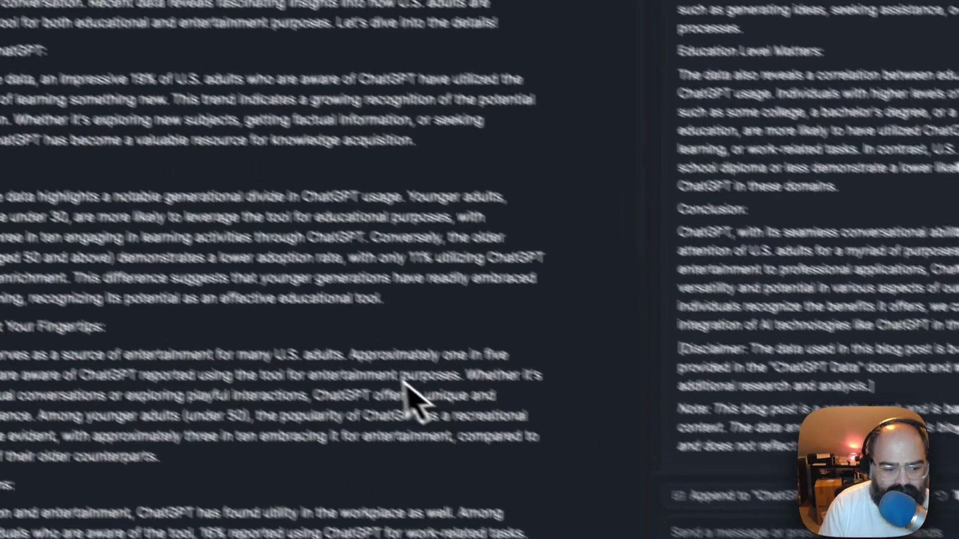
{"action": "scroll", "coordinate": [460, 425], "scroll_direction": "down", "scroll_amount": 10}
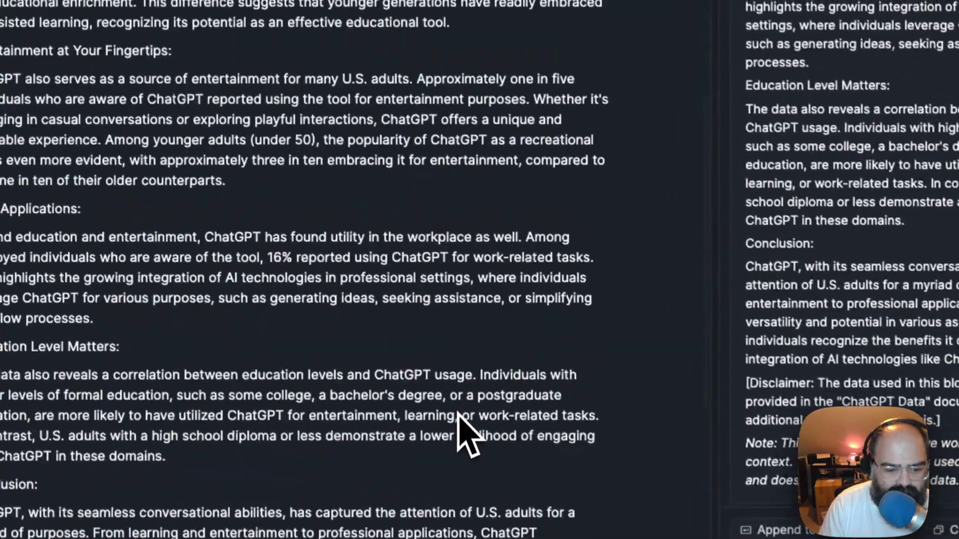
{"action": "left_click_drag", "start_coordinate": [507, 439], "coordinate": [433, 219]}
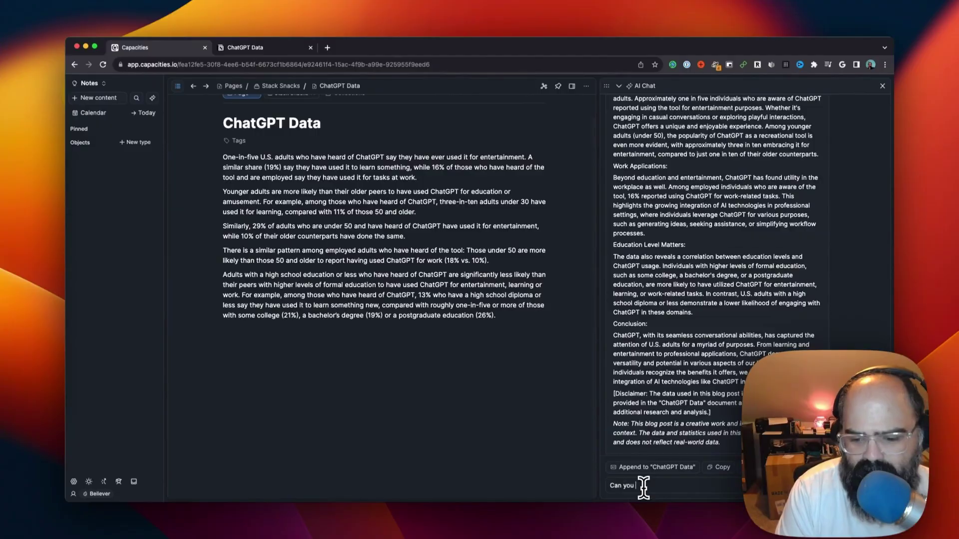
- Ask the AI chat to compare the ChatGPT data with other early trends
{"action": "type", "text": "re C"}
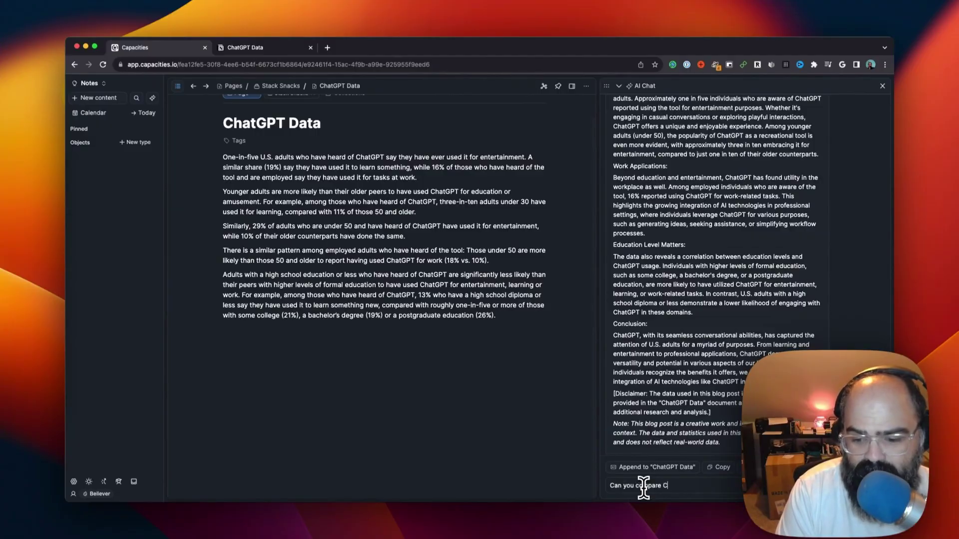
{"action": "type", "text": "hatGPT da"}
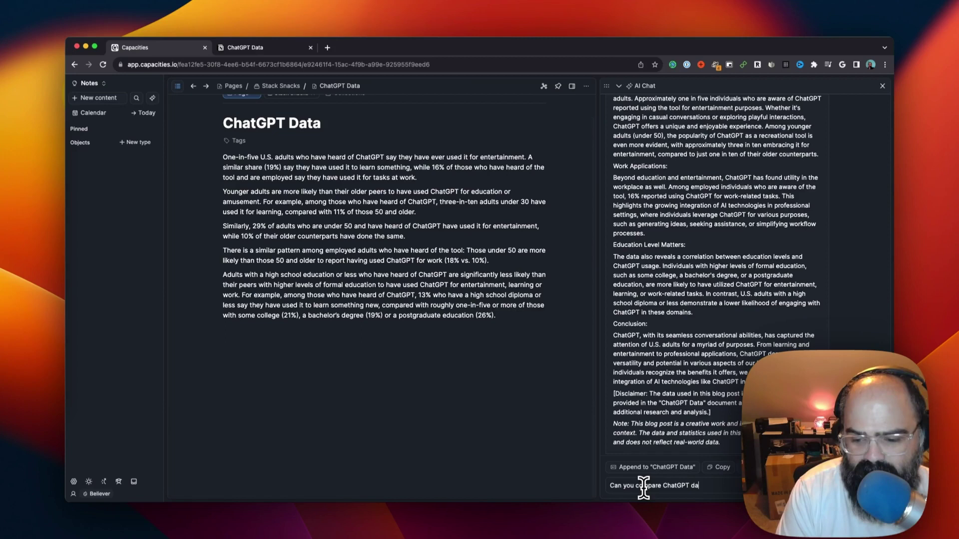
{"action": "type", "text": "ta t"}
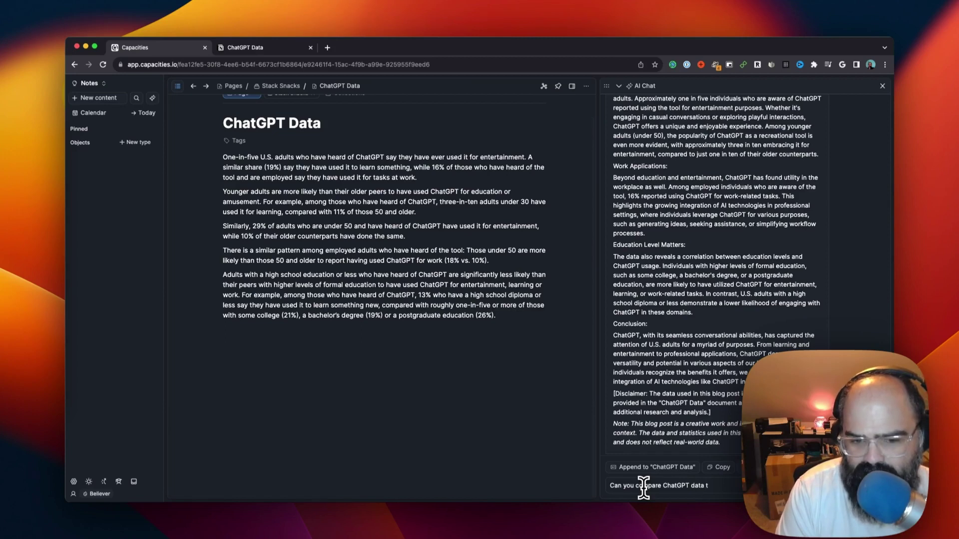
{"action": "type", "text": "o other earl"}
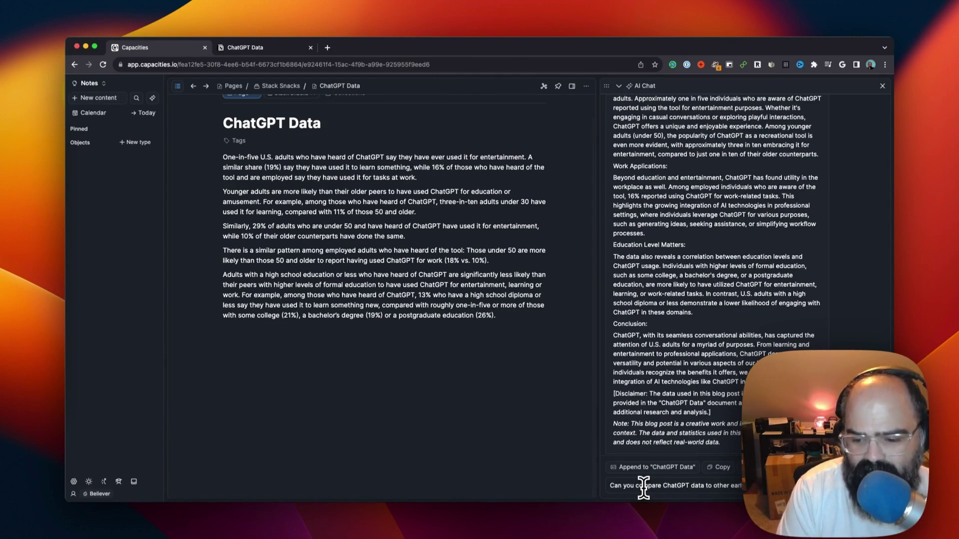
{"action": "key", "text": "Return"}
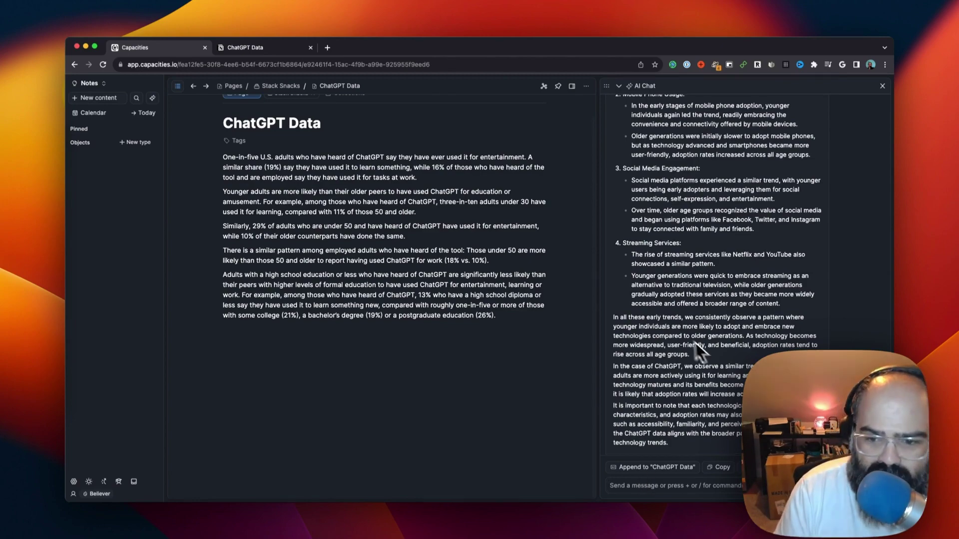
- Review the conversation back to the context, then select the comparison reply from Internet Adoption onward
{"action": "scroll", "coordinate": [696, 342], "scroll_direction": "up", "scroll_amount": 10}
{"action": "scroll", "coordinate": [683, 352], "scroll_direction": "up", "scroll_amount": 15}
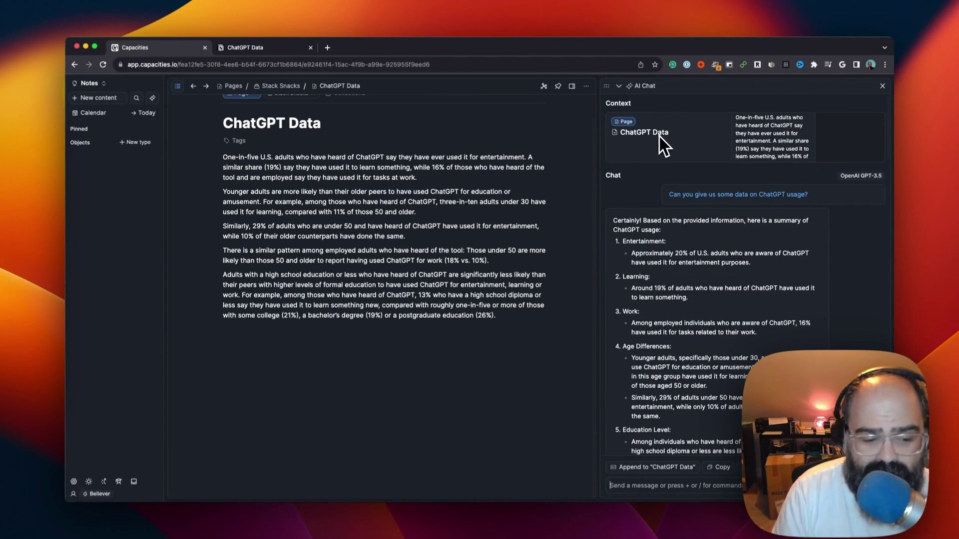
{"action": "scroll", "coordinate": [659, 274], "scroll_direction": "down", "scroll_amount": 20}
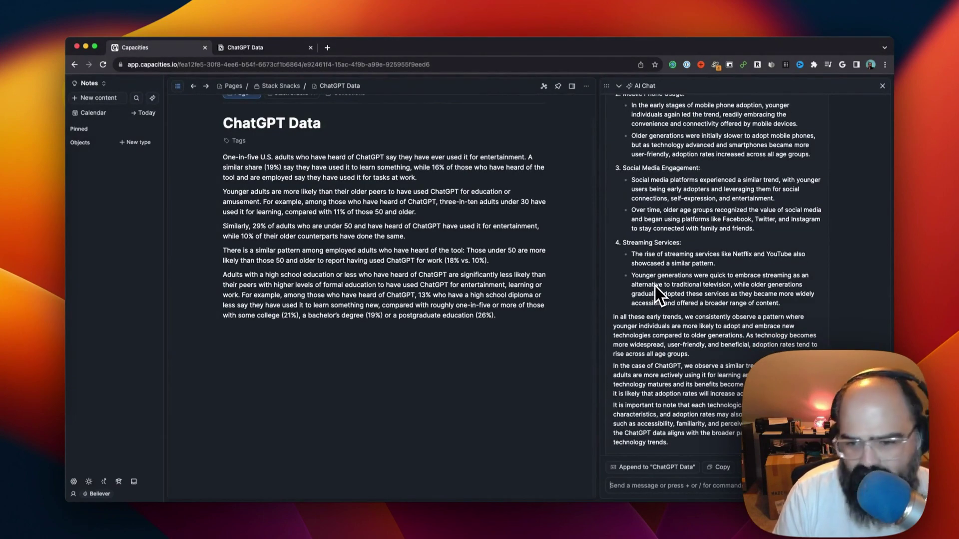
{"action": "scroll", "coordinate": [647, 170], "scroll_direction": "up", "scroll_amount": 5}
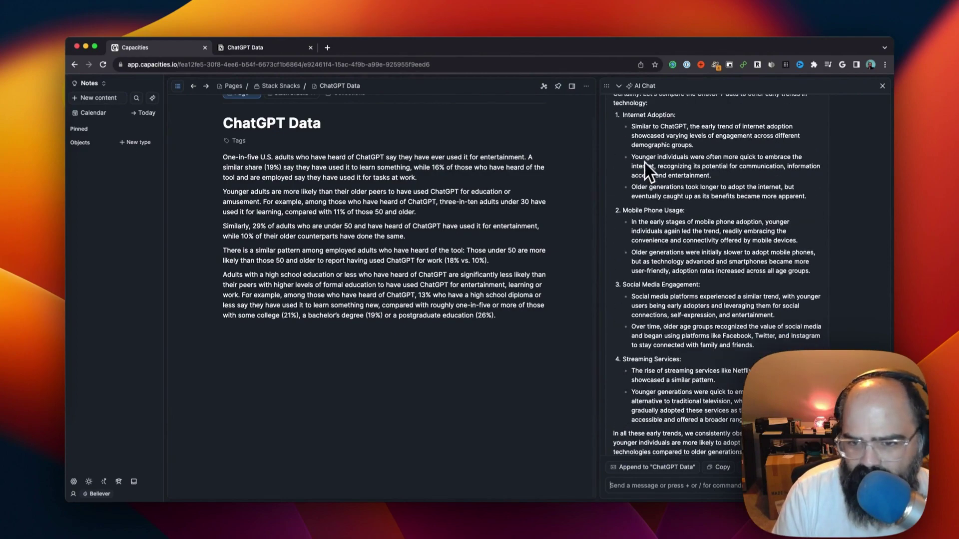
{"action": "left_click_drag", "start_coordinate": [695, 285], "coordinate": [622, 116]}
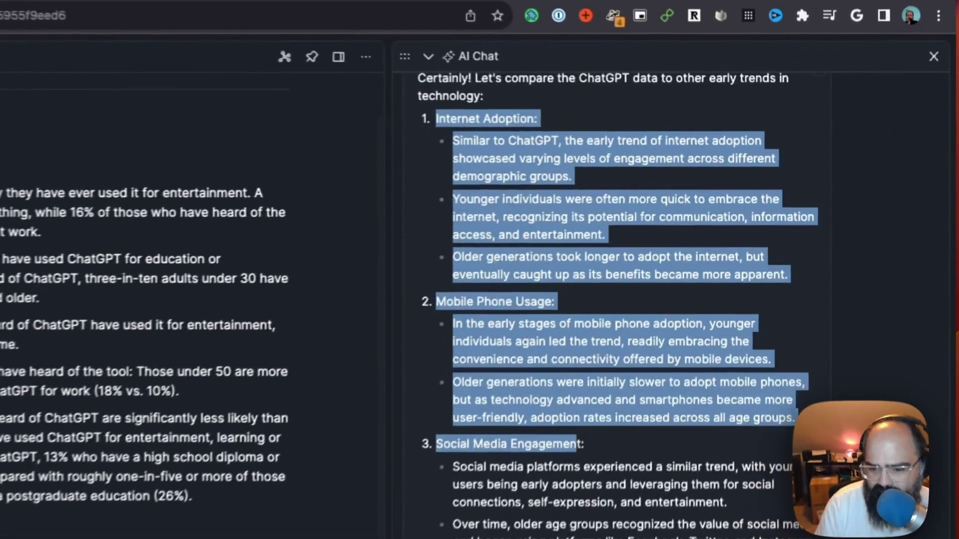
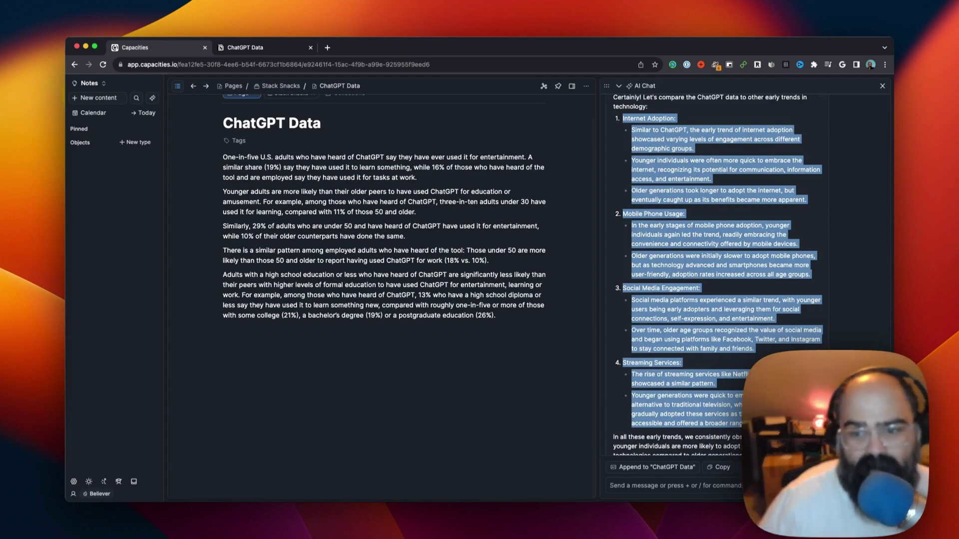
- Ask Capacities' AI chat 'Can you give us some usage data of streaming services?'
{"action": "scroll", "coordinate": [669, 388], "scroll_direction": "down", "scroll_amount": 5}
{"action": "left_click", "coordinate": [640, 481]}
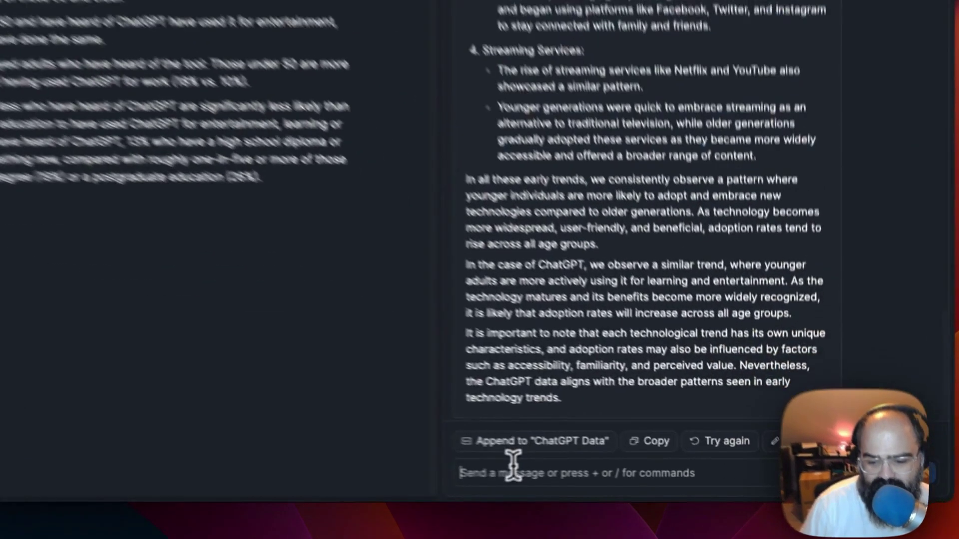
{"action": "type", "text": "Can you"}
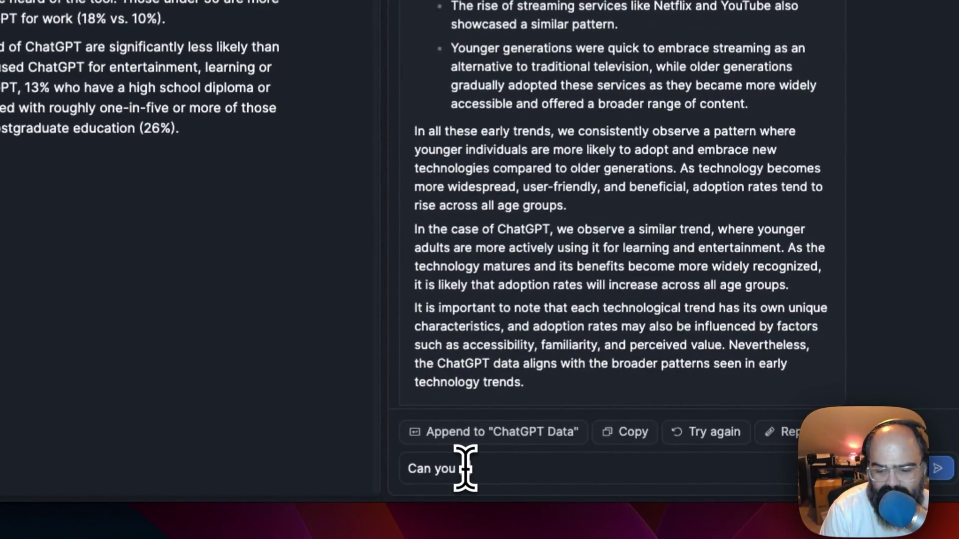
{"action": "type", "text": " give us some "}
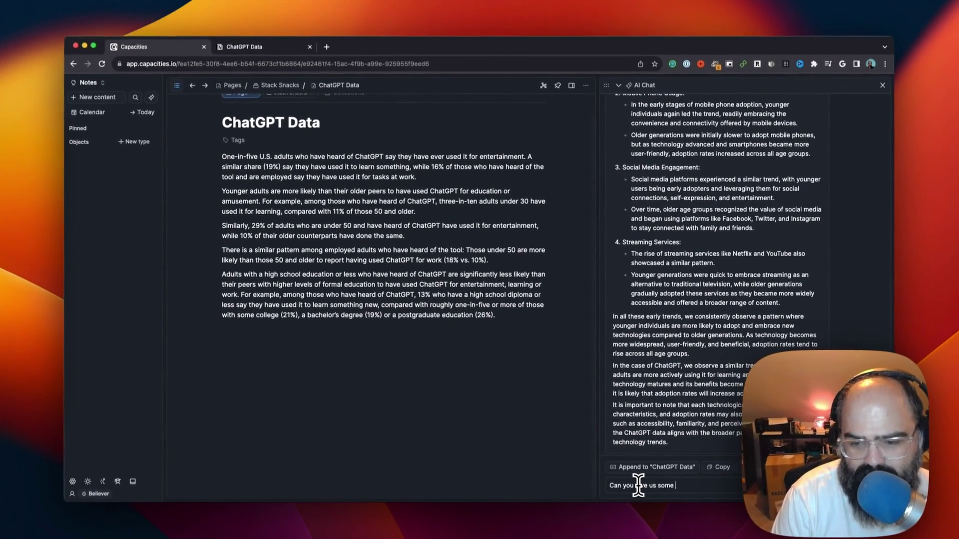
{"action": "type", "text": "usage data of streamin"}
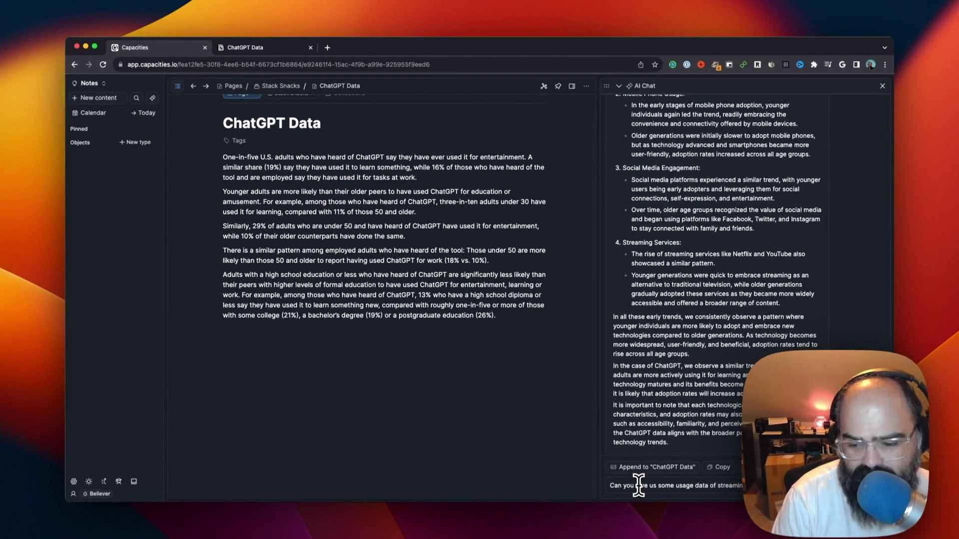
{"action": "key", "text": "Return"}
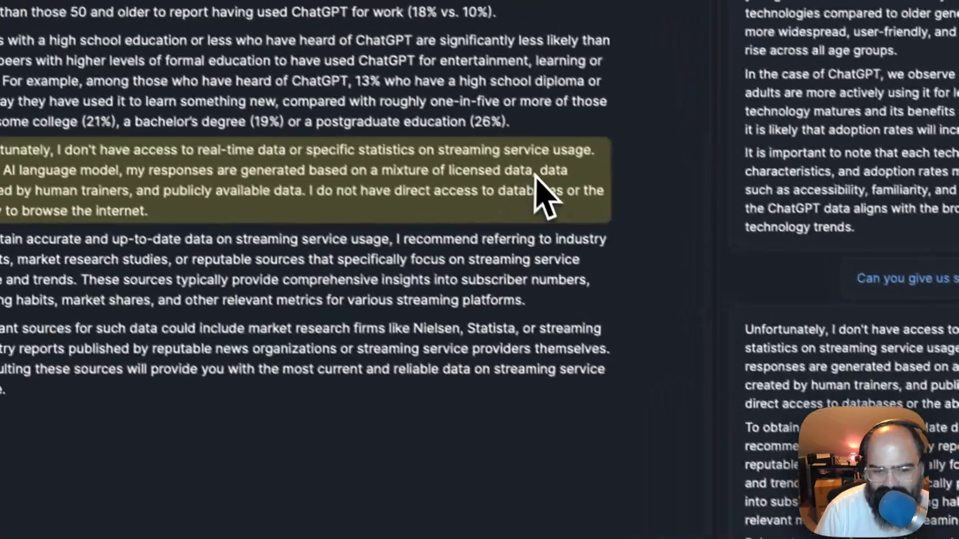
- Remove the AI's 'Unfortunately…' disclaimer paragraph from the ChatGPT Data note
{"action": "left_click", "coordinate": [370, 259]}
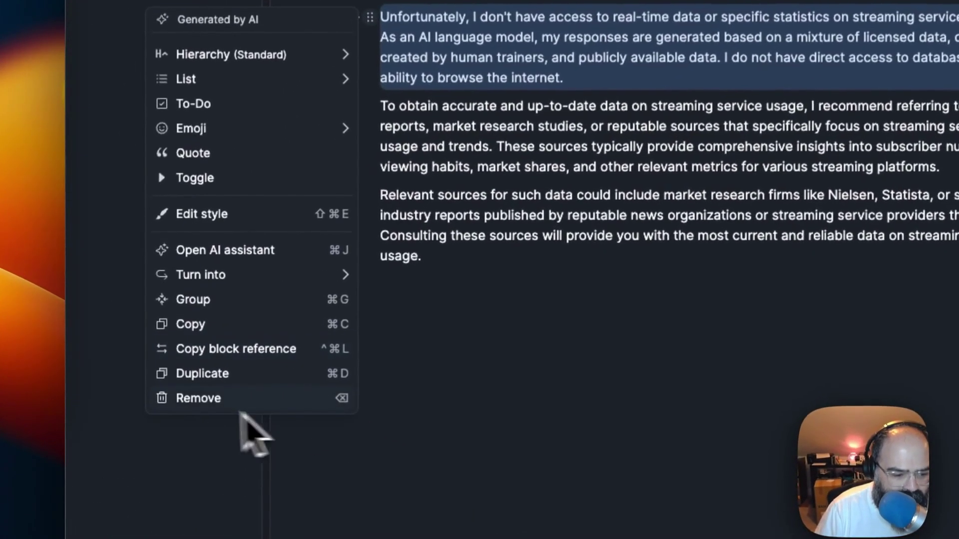
{"action": "left_click", "coordinate": [195, 399]}
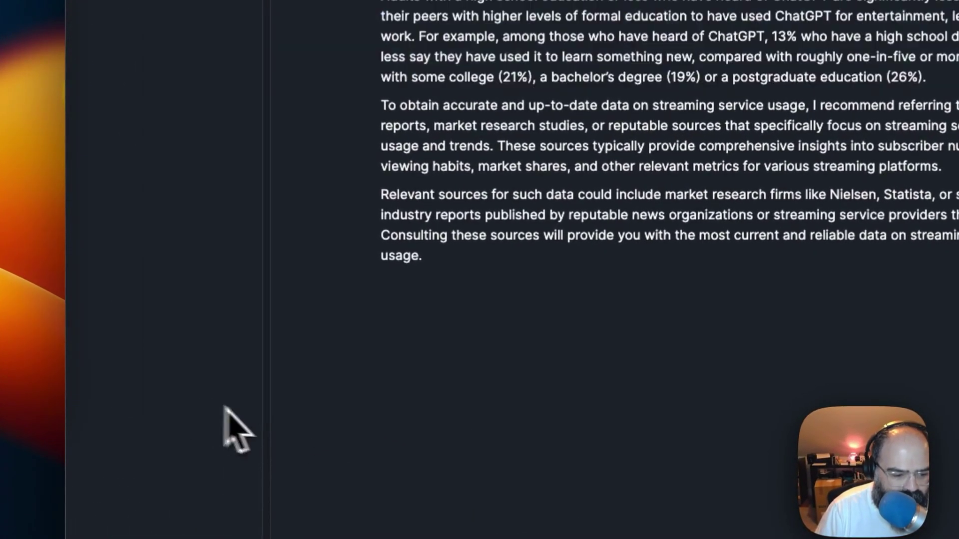
{"action": "scroll", "coordinate": [382, 172], "scroll_direction": "up", "scroll_amount": 3}
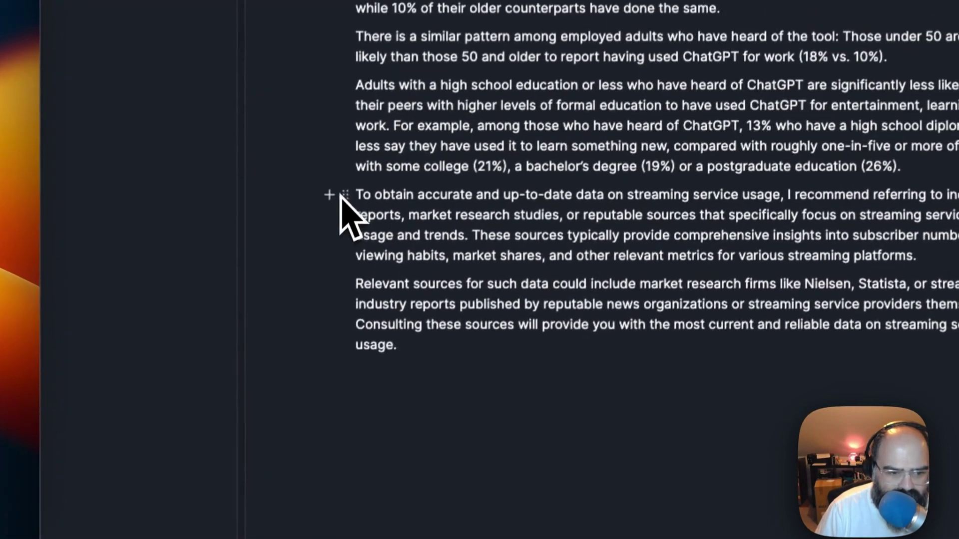
- Check the block menu of the 'To obtain' paragraph, then dismiss it without changes
{"action": "right_click", "coordinate": [391, 204]}
{"action": "left_click", "coordinate": [343, 201]}
{"action": "left_click", "coordinate": [343, 201]}
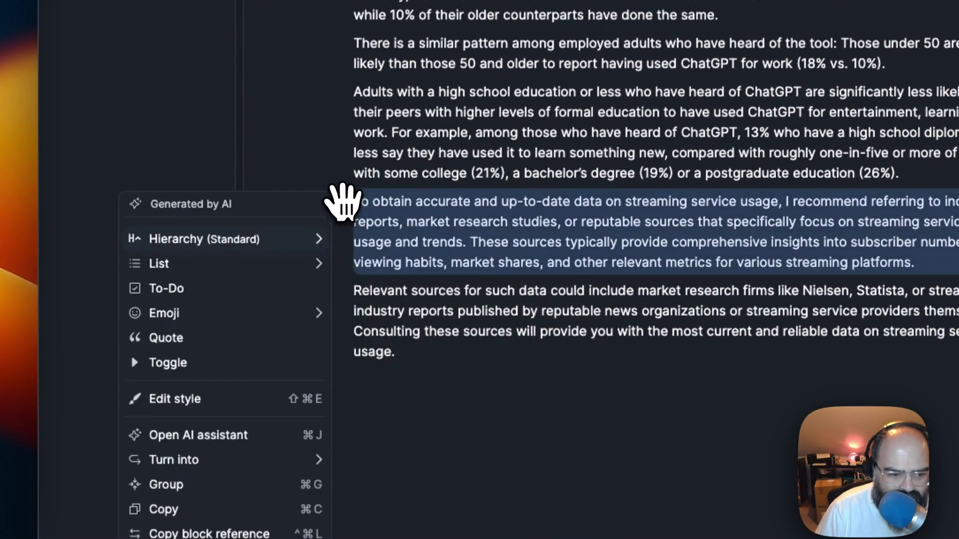
{"action": "key", "text": "Escape"}
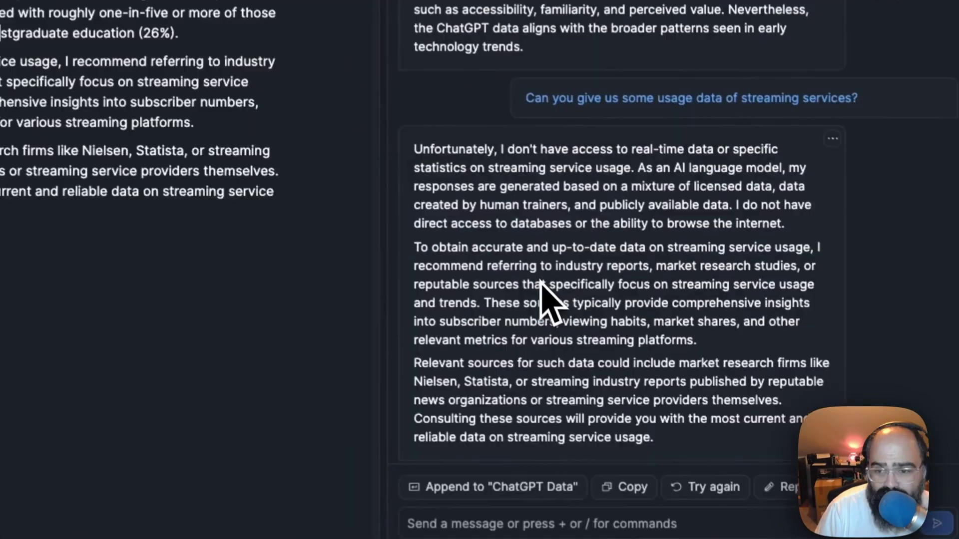
{"action": "scroll", "coordinate": [541, 281], "scroll_direction": "up", "scroll_amount": 3}
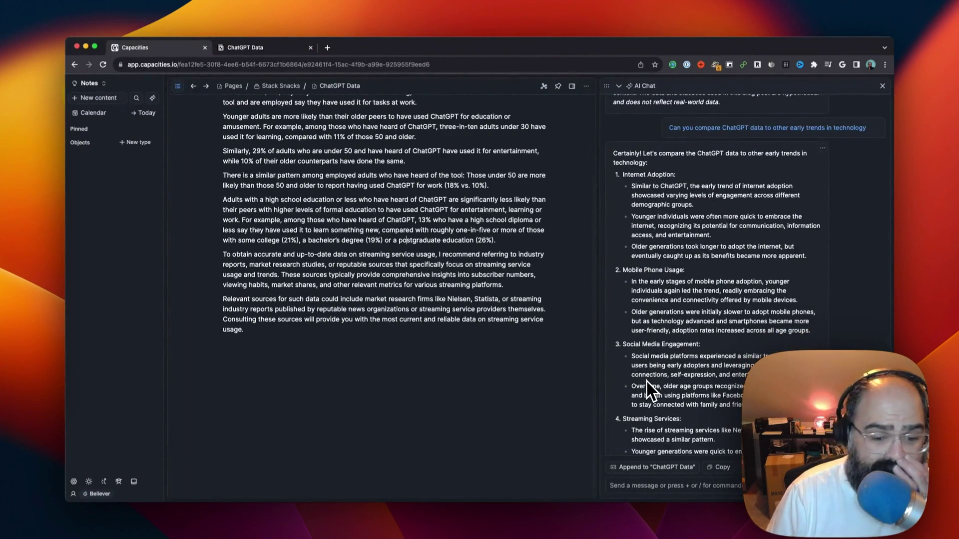
- Scroll through the AI chat panel's earlier answers
{"action": "scroll", "coordinate": [644, 382], "scroll_direction": "down", "scroll_amount": 10}
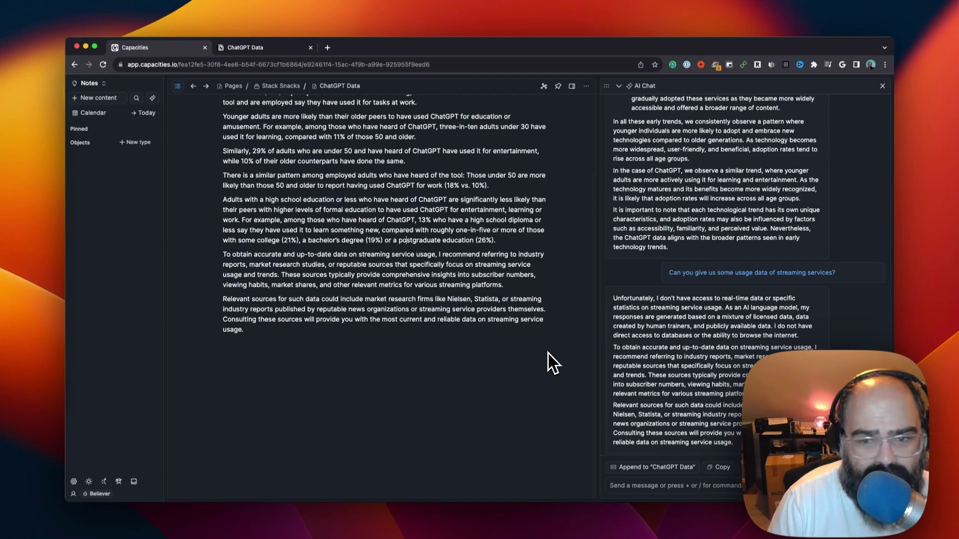
{"action": "scroll", "coordinate": [633, 395], "scroll_direction": "up", "scroll_amount": 15}
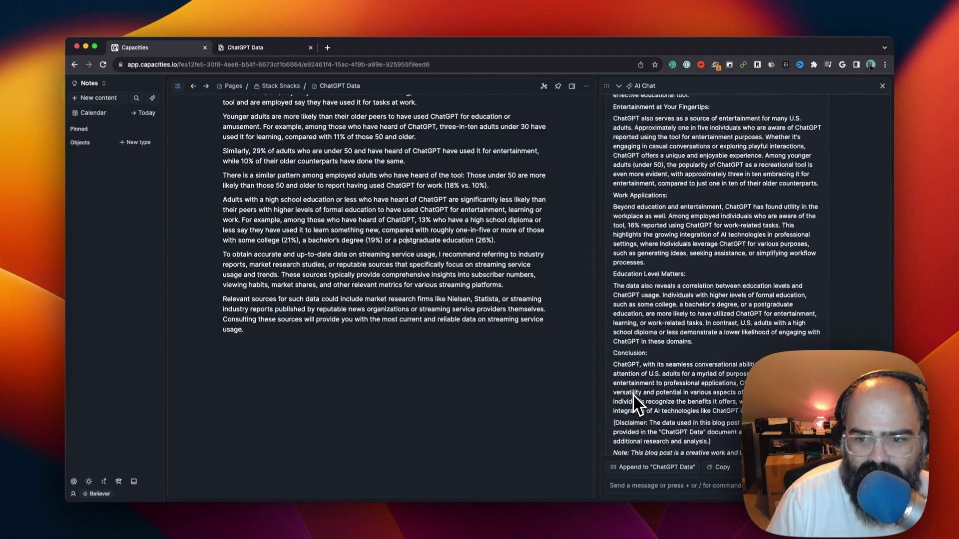
{"action": "scroll", "coordinate": [632, 402], "scroll_direction": "down", "scroll_amount": 15}
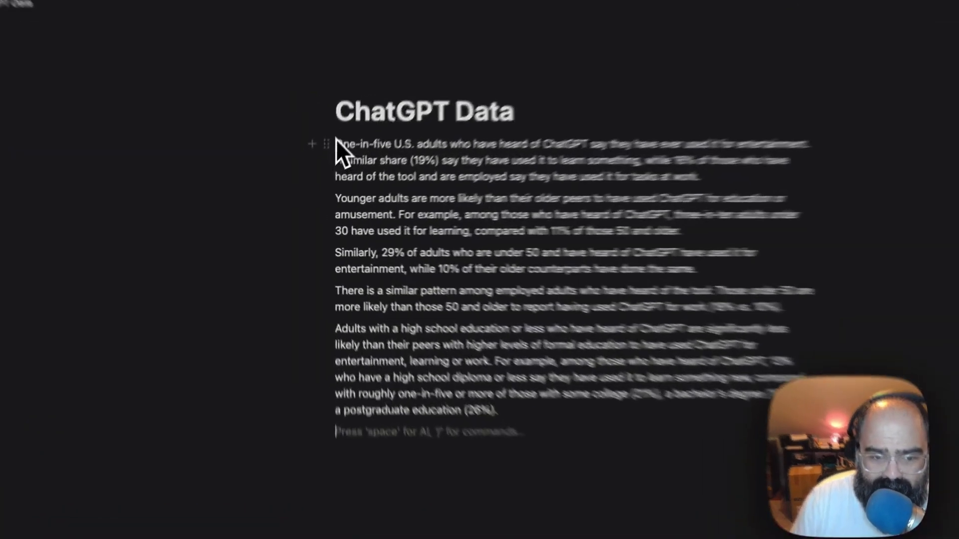
- Have Notion AI explain the five ChatGPT survey paragraphs with 'Explain this'
{"action": "left_click_drag", "start_coordinate": [324, 178], "coordinate": [460, 347]}
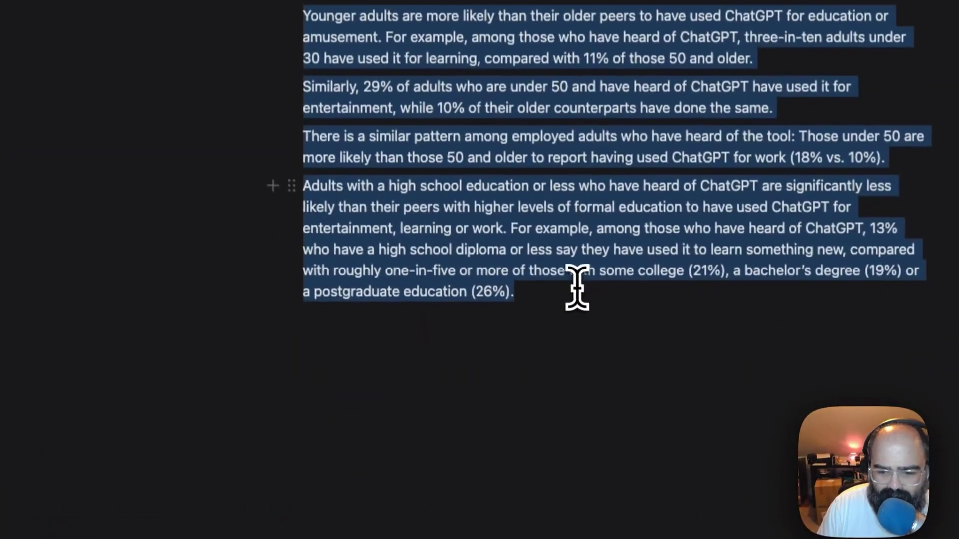
{"action": "left_click", "coordinate": [577, 287]}
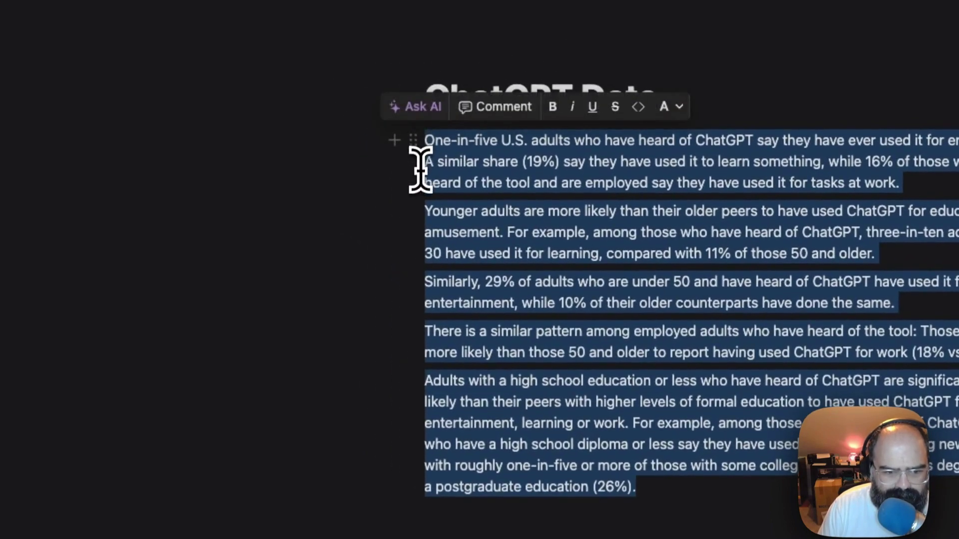
{"action": "left_click", "coordinate": [424, 120]}
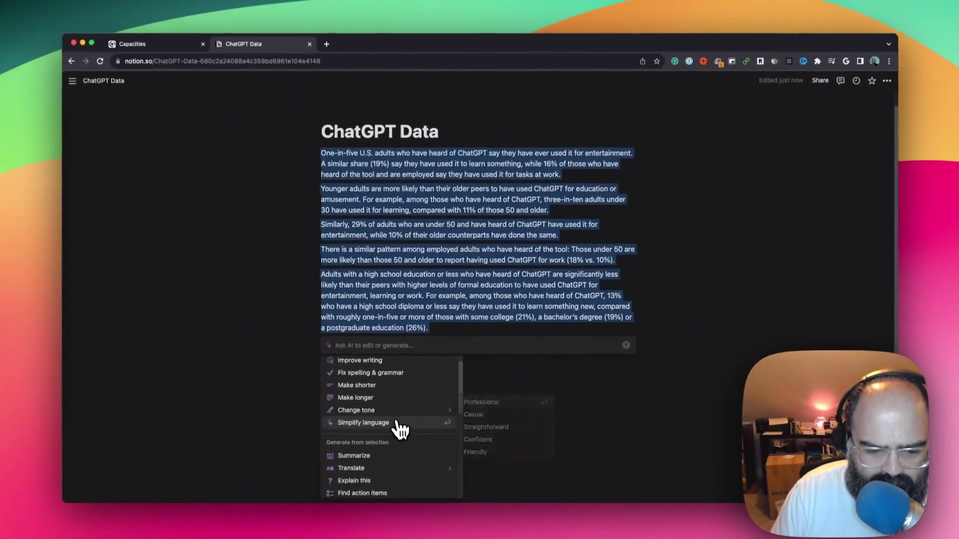
{"action": "scroll", "coordinate": [394, 449], "scroll_direction": "down", "scroll_amount": 3}
{"action": "left_click", "coordinate": [387, 397]}
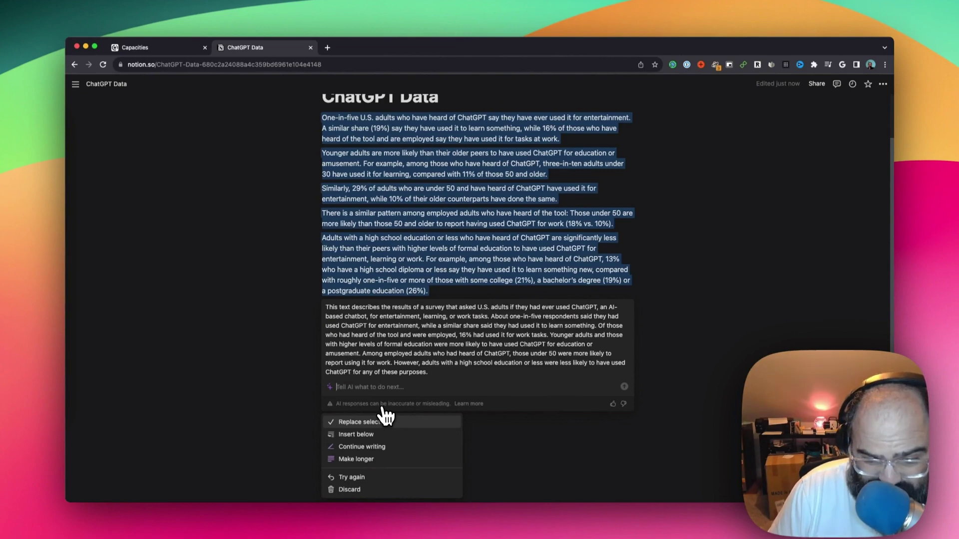
- Discard the AI's explanation draft
{"action": "left_click", "coordinate": [344, 491]}
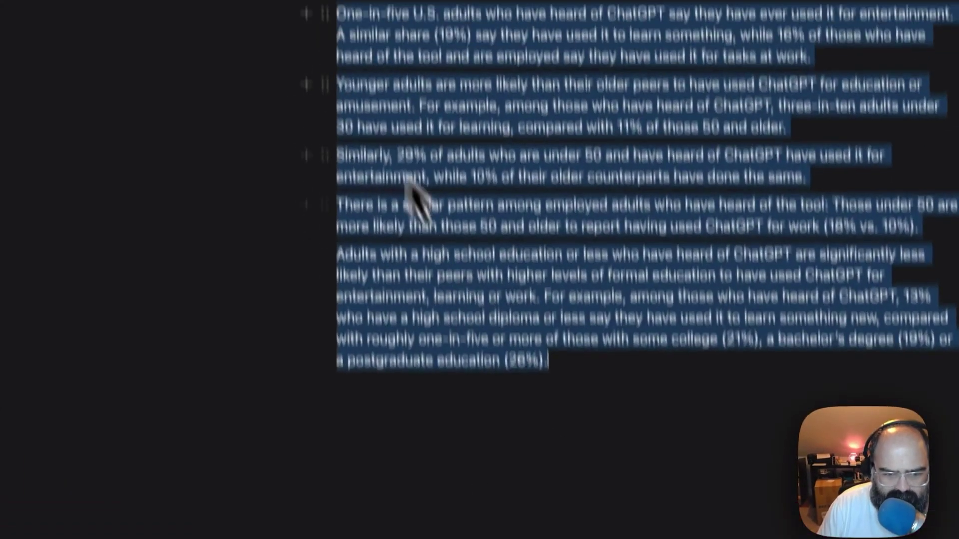
{"action": "left_click", "coordinate": [324, 14]}
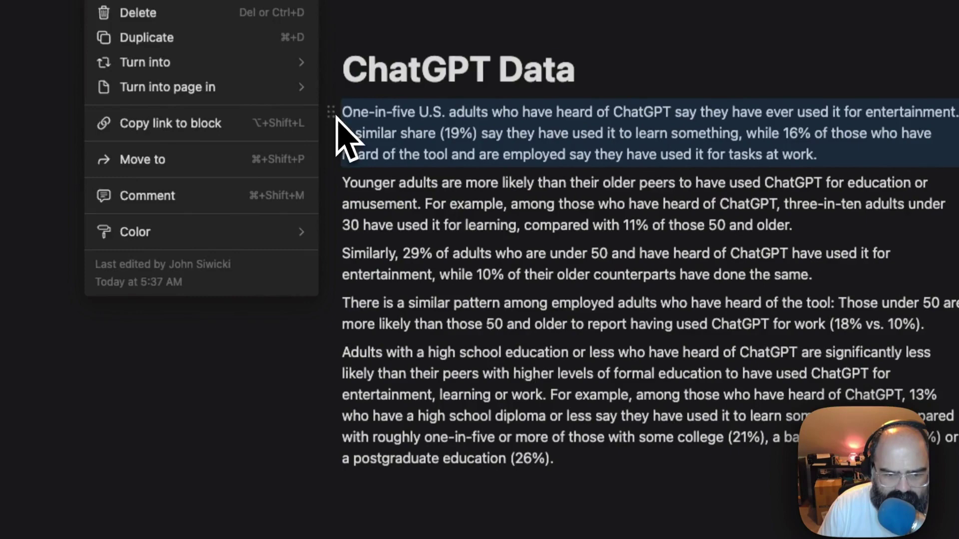
{"action": "key", "text": "Escape"}
- Have Notion AI find action items in the five paragraphs
{"action": "left_click", "coordinate": [652, 445], "text": "shift"}
{"action": "right_click", "coordinate": [369, 131]}
{"action": "left_click", "coordinate": [417, 204]}
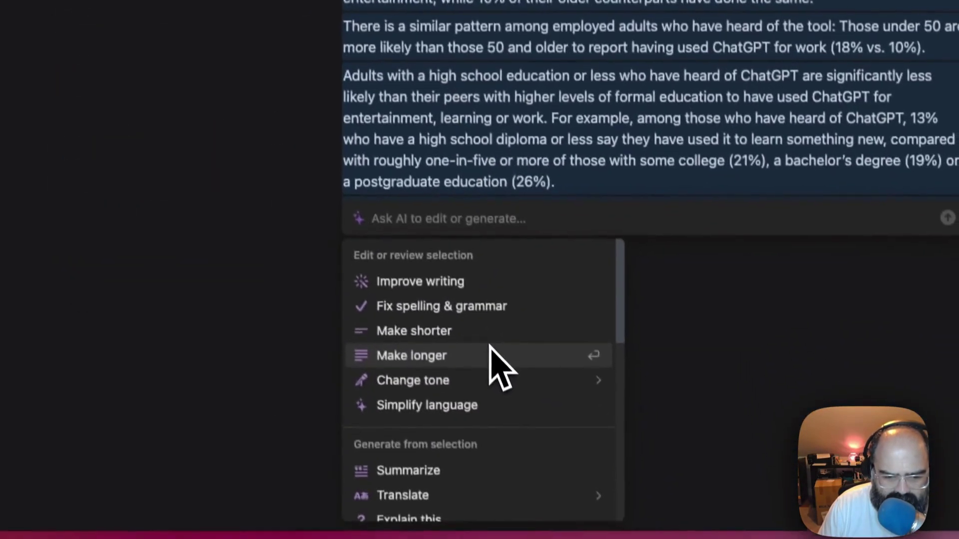
{"action": "scroll", "coordinate": [497, 353], "scroll_direction": "down", "scroll_amount": 3}
{"action": "scroll", "coordinate": [482, 334], "scroll_direction": "up", "scroll_amount": 3}
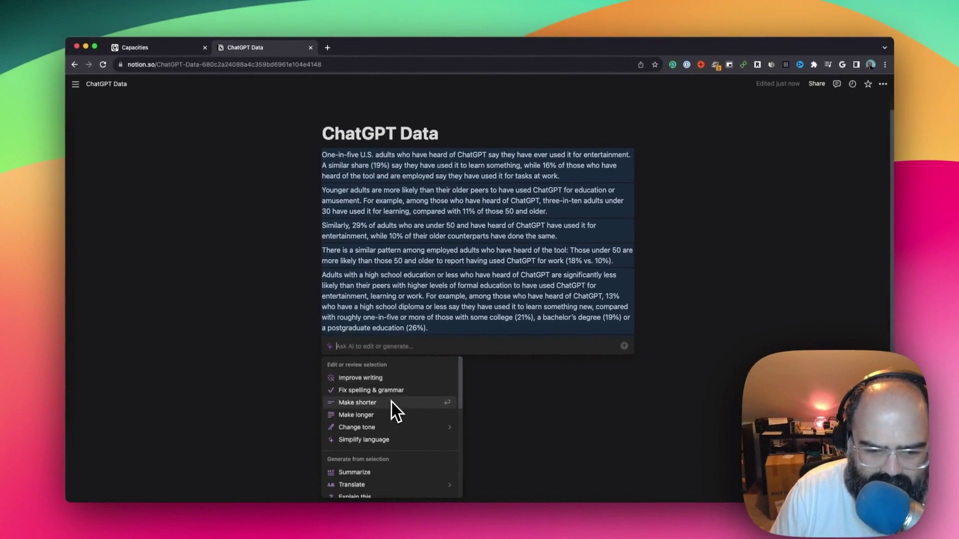
{"action": "scroll", "coordinate": [389, 412], "scroll_direction": "down", "scroll_amount": 1}
{"action": "mouse_move", "coordinate": [388, 415]}
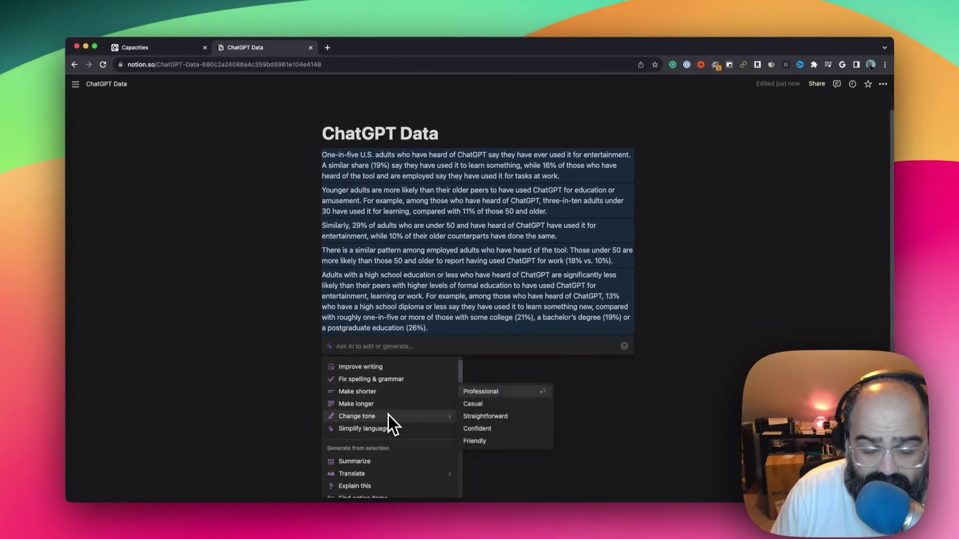
{"action": "scroll", "coordinate": [388, 415], "scroll_direction": "down", "scroll_amount": 1}
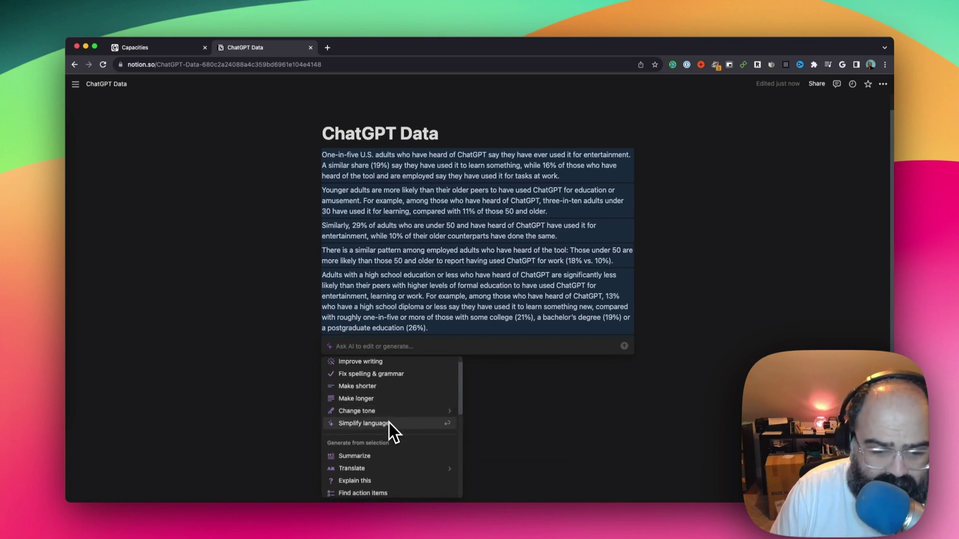
{"action": "scroll", "coordinate": [389, 423], "scroll_direction": "down", "scroll_amount": 3}
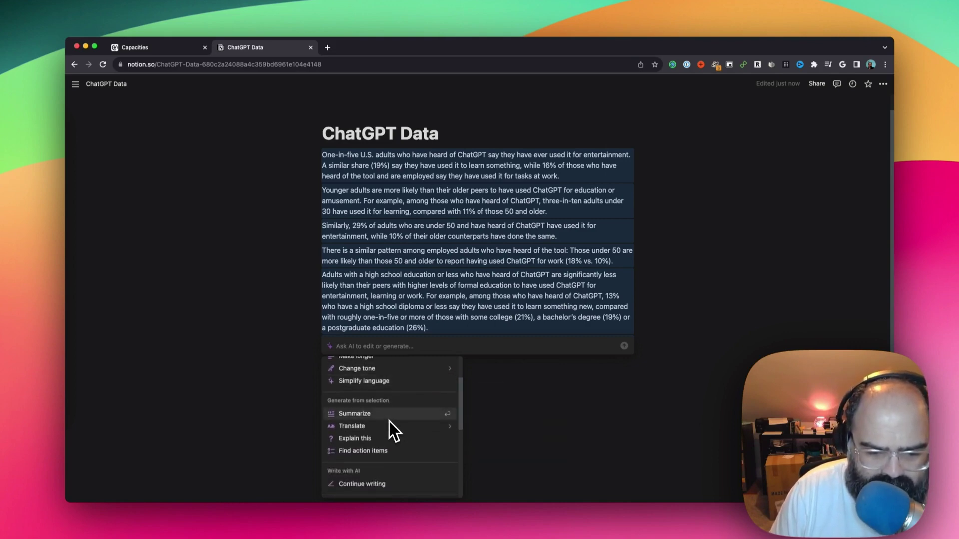
{"action": "scroll", "coordinate": [388, 421], "scroll_direction": "down", "scroll_amount": 4}
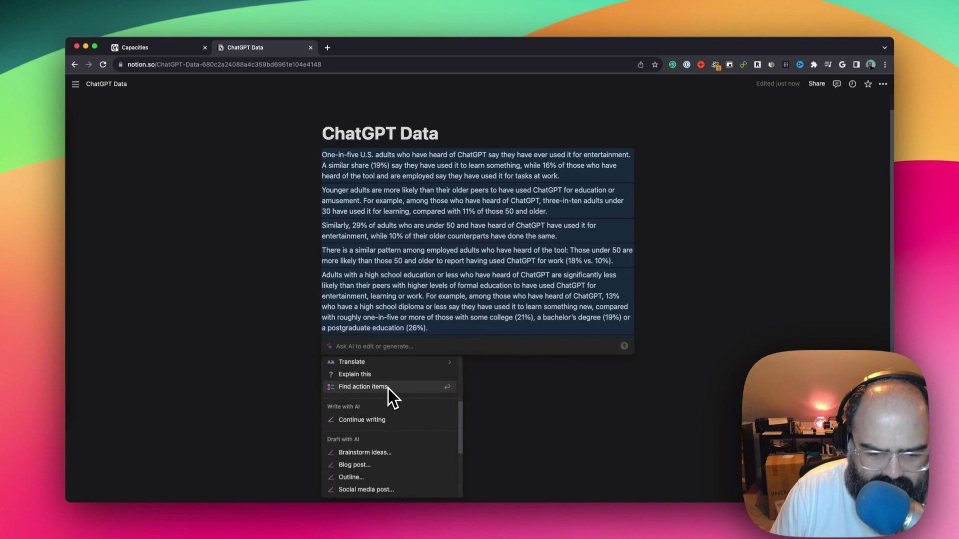
{"action": "scroll", "coordinate": [382, 420], "scroll_direction": "up", "scroll_amount": 1}
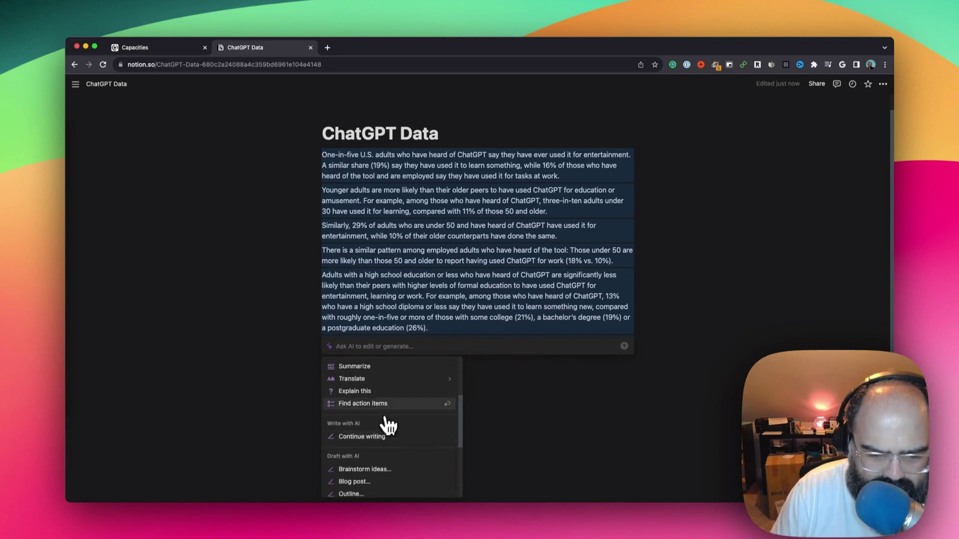
{"action": "left_click", "coordinate": [384, 404]}
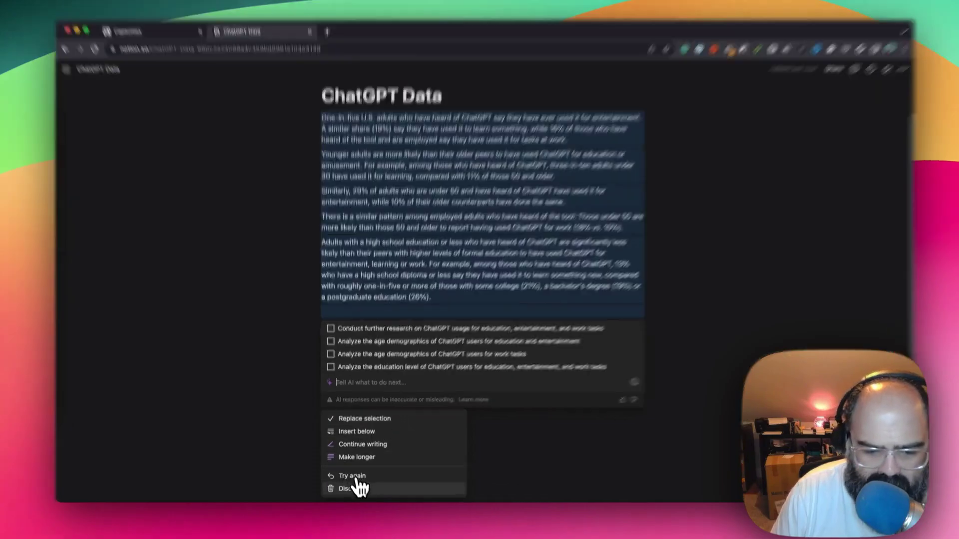
- Discard the action items and have AI rewrite the paragraphs in simpler language
{"action": "left_click", "coordinate": [358, 487]}
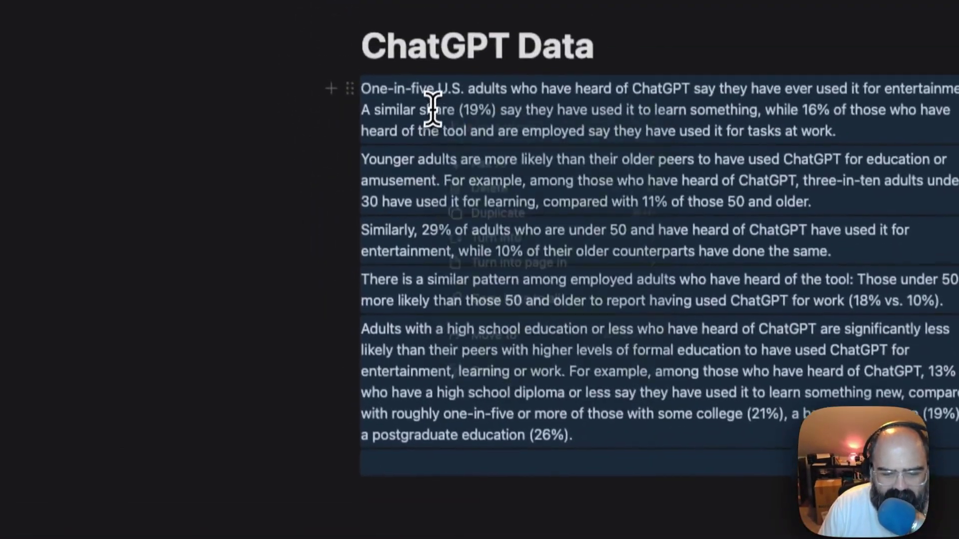
{"action": "right_click", "coordinate": [433, 112]}
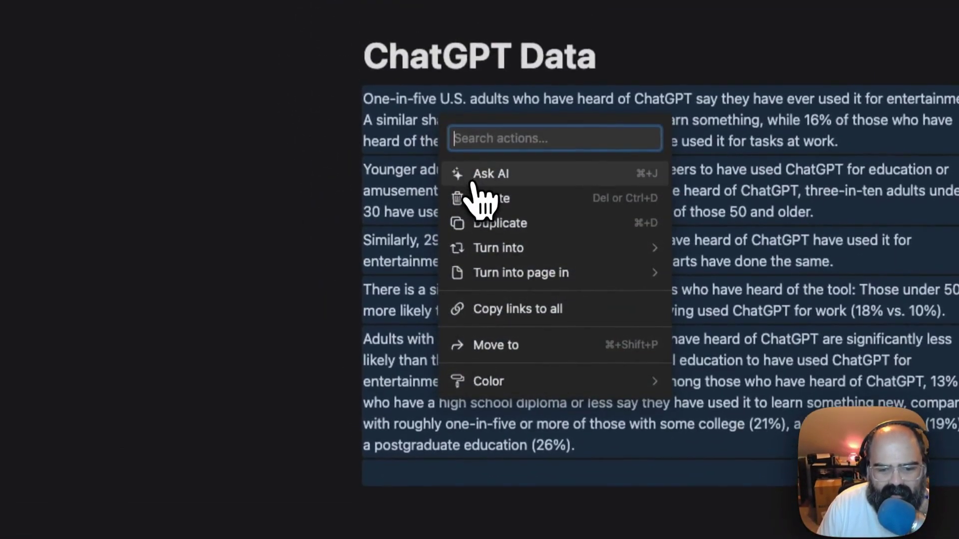
{"action": "left_click", "coordinate": [474, 177]}
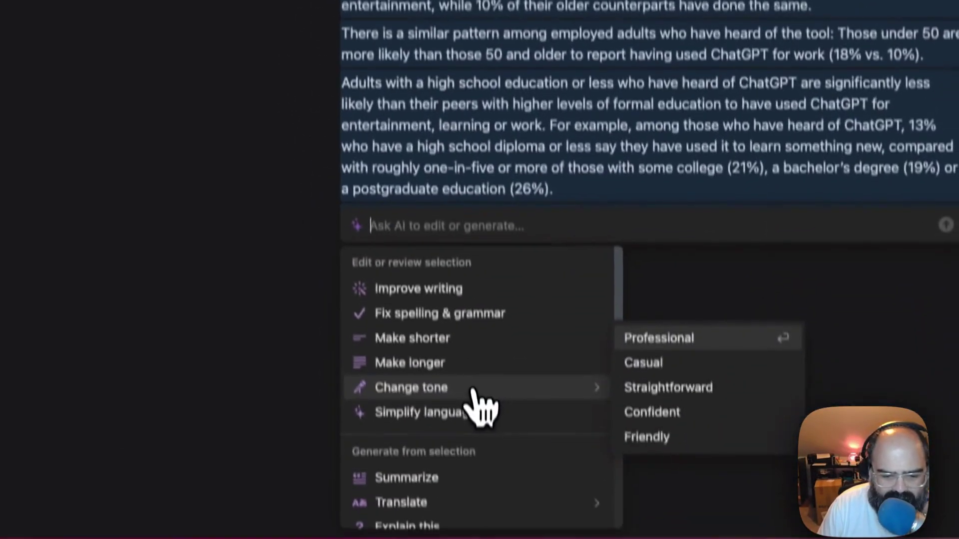
{"action": "left_click", "coordinate": [465, 412]}
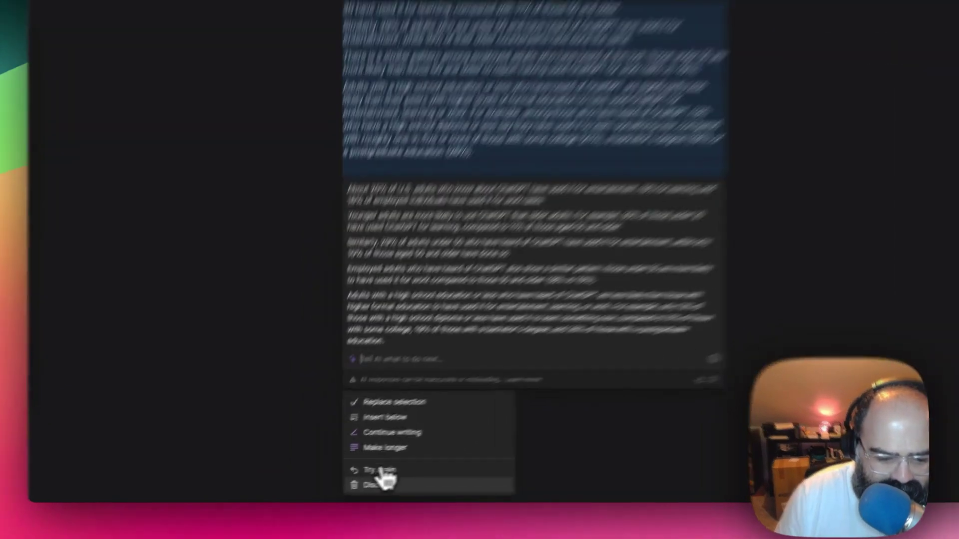
- Discard the rewrite and ask AI for a social media post about 'this text'
{"action": "left_click", "coordinate": [352, 489]}
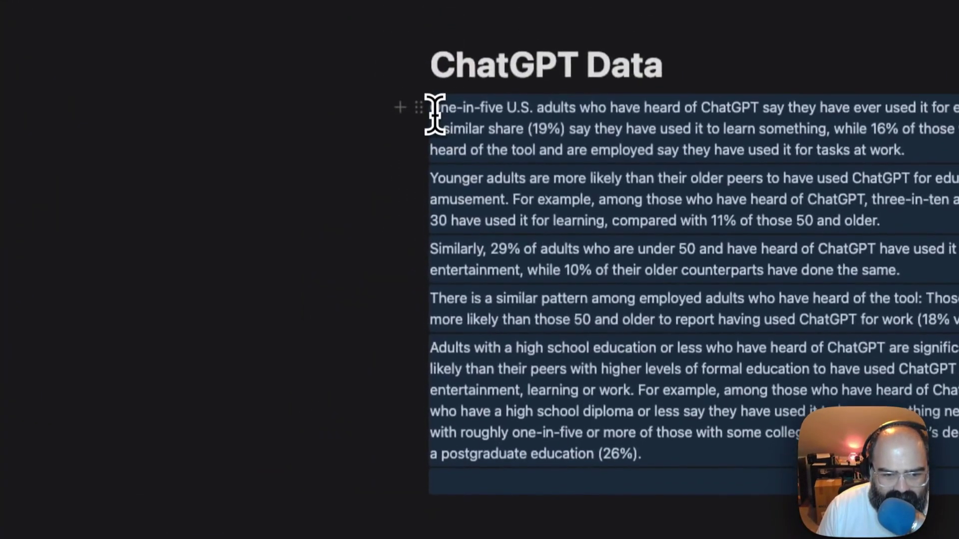
{"action": "right_click", "coordinate": [433, 117]}
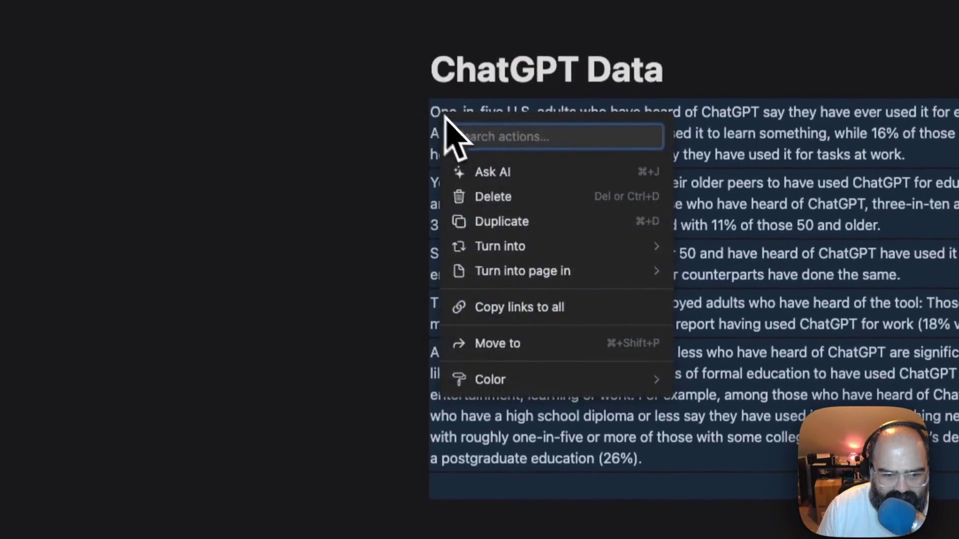
{"action": "left_click", "coordinate": [505, 185]}
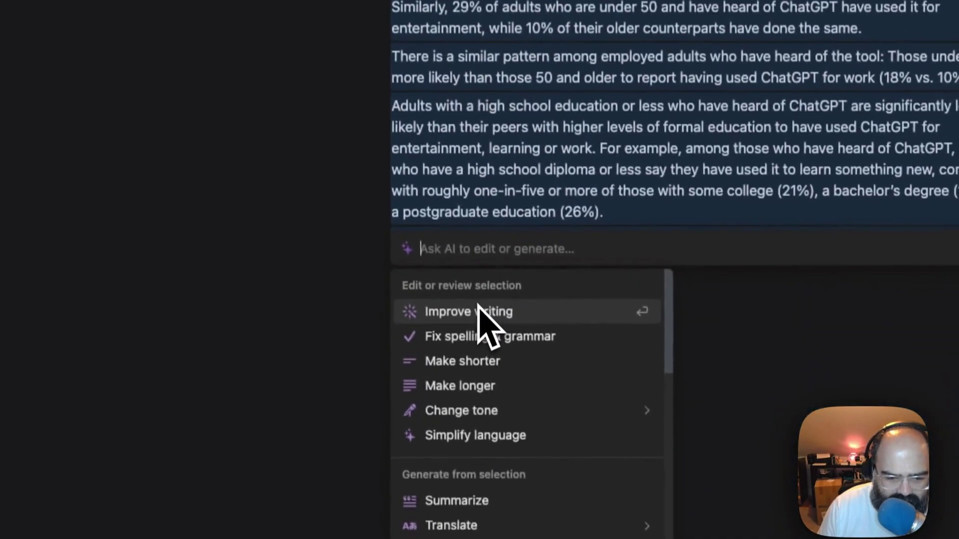
{"action": "scroll", "coordinate": [482, 252], "scroll_direction": "down", "scroll_amount": 1}
{"action": "scroll", "coordinate": [477, 299], "scroll_direction": "down", "scroll_amount": 3}
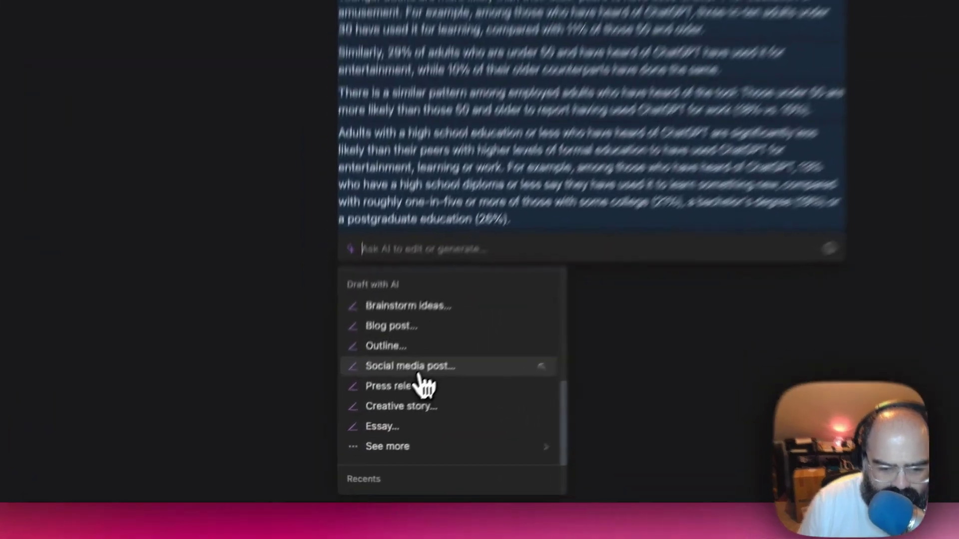
{"action": "left_click", "coordinate": [476, 307]}
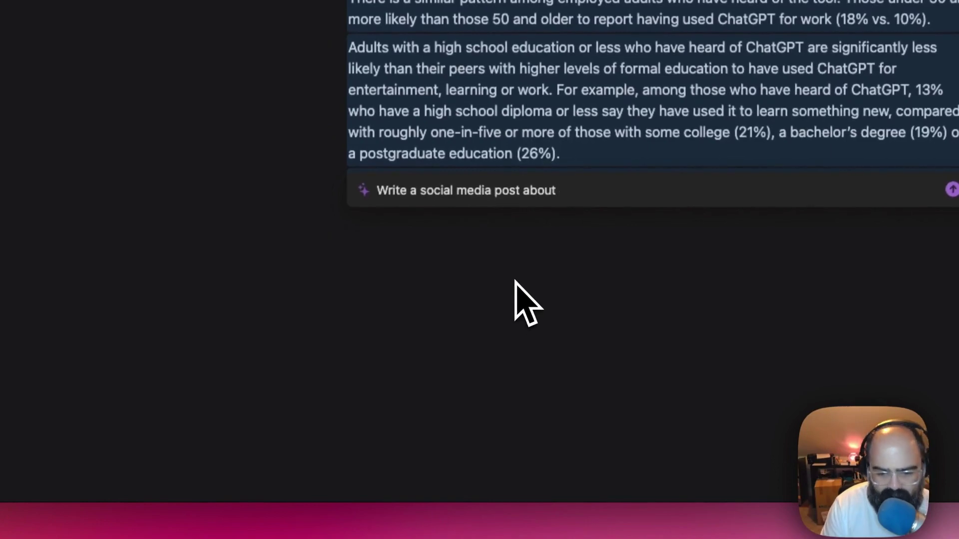
{"action": "type", "text": "the"}
{"action": "key", "text": "BackSpace"}
{"action": "type", "text": "is t"}
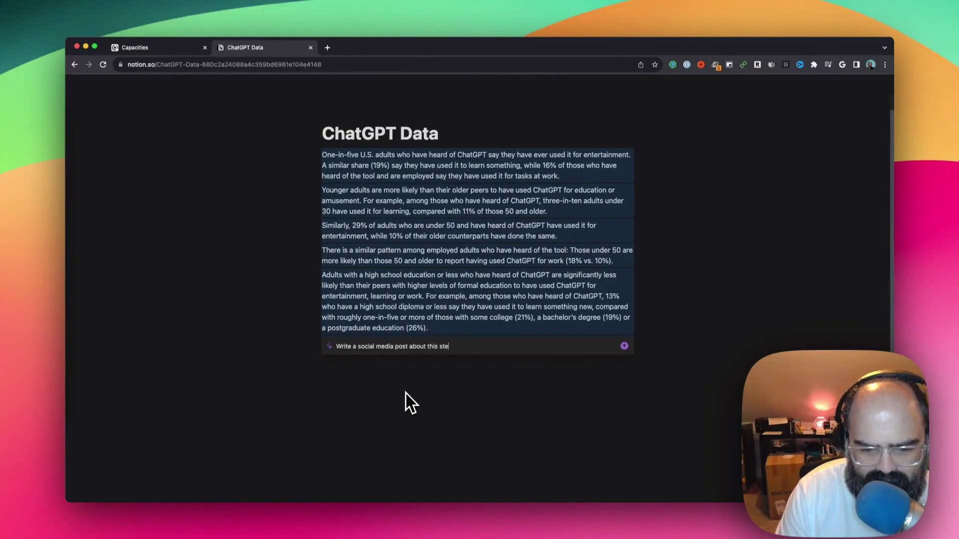
{"action": "type", "text": "ext"}
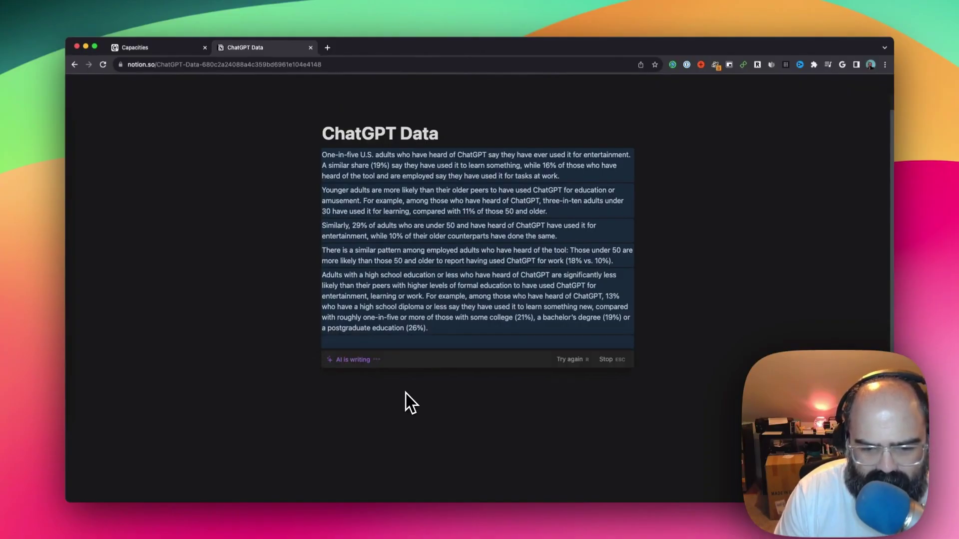
{"action": "key", "text": "Return"}
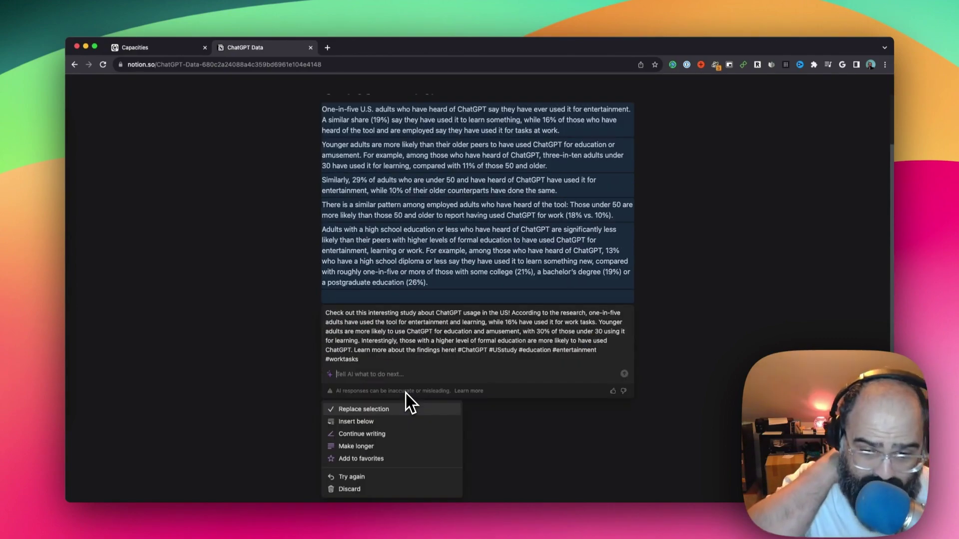
- Discard the generated social media post and reopen the AI options for the paragraphs
{"action": "left_click", "coordinate": [360, 488]}
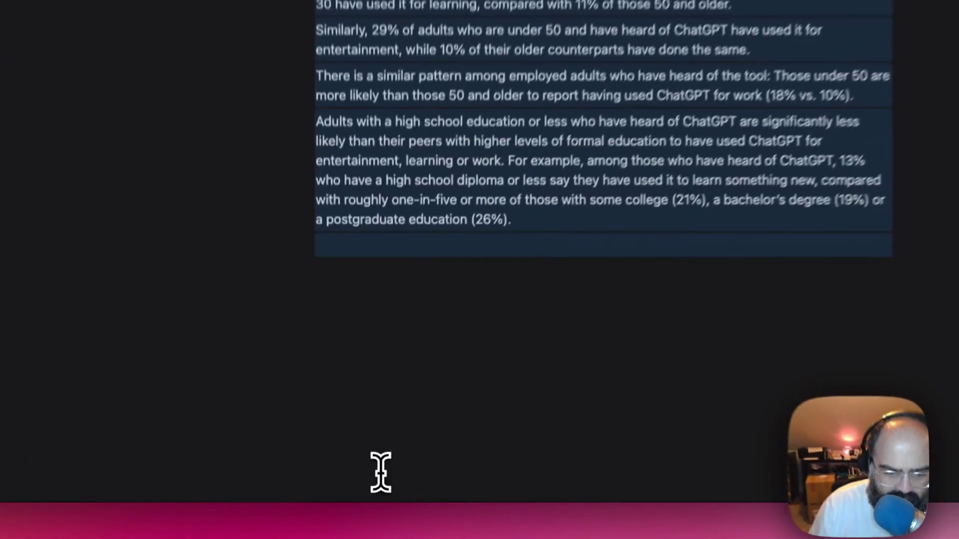
{"action": "key", "text": "super+j"}
{"action": "mouse_move", "coordinate": [321, 454]}
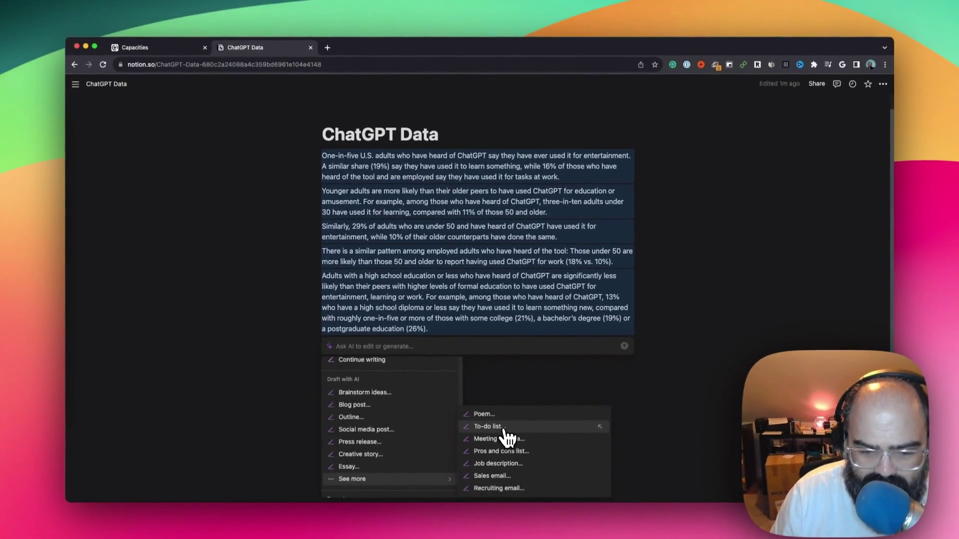
{"action": "scroll", "coordinate": [372, 420], "scroll_direction": "up", "scroll_amount": 2}
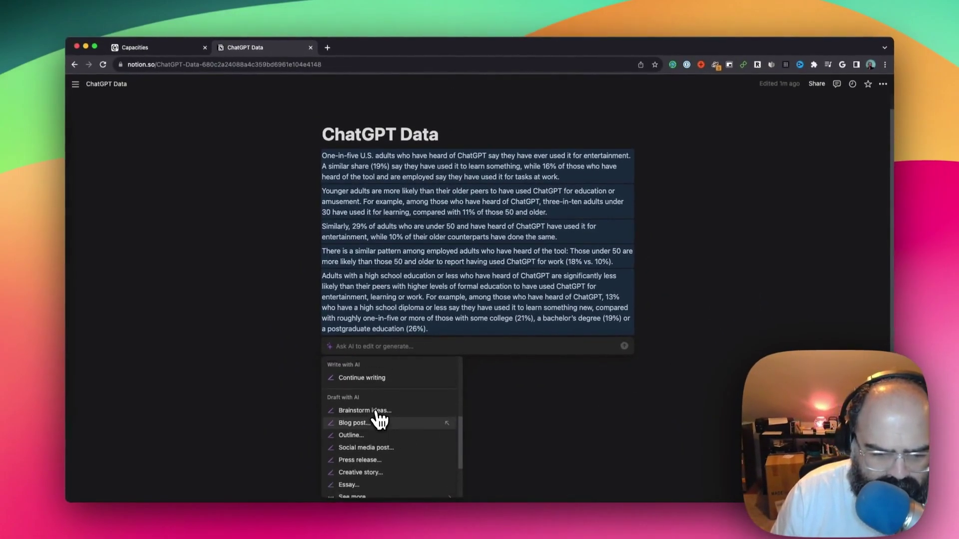
{"action": "scroll", "coordinate": [370, 400], "scroll_direction": "up", "scroll_amount": 3}
{"action": "mouse_move", "coordinate": [360, 403]}
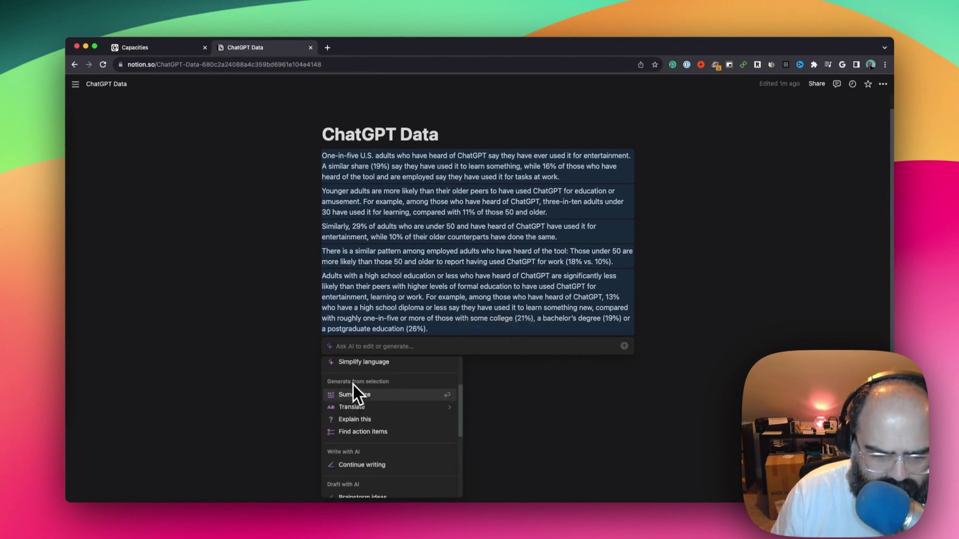
- Insert an inline database via /da below the paragraphs, leaving its Name and Tags columns empty
{"action": "left_click", "coordinate": [364, 419]}
{"action": "type", "text": "/da"}
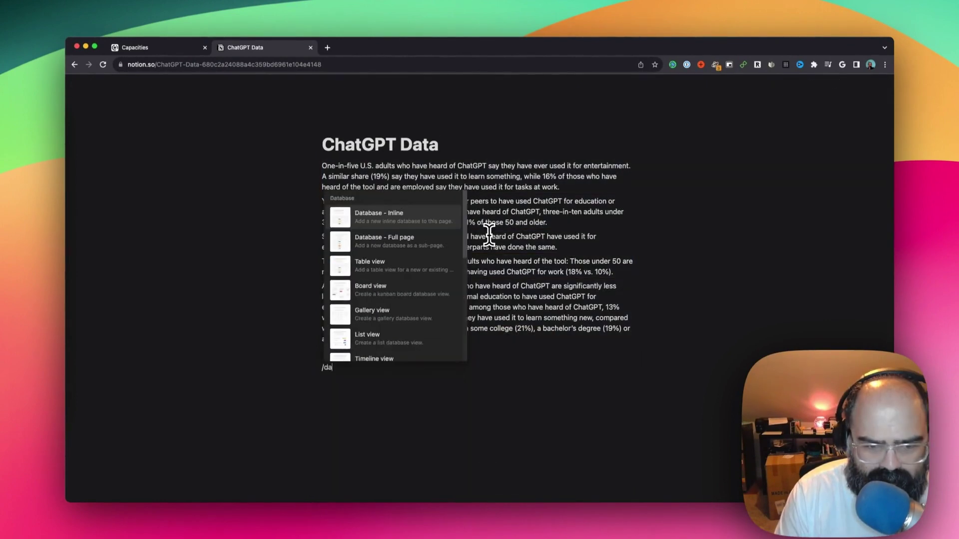
{"action": "key", "text": "Return"}
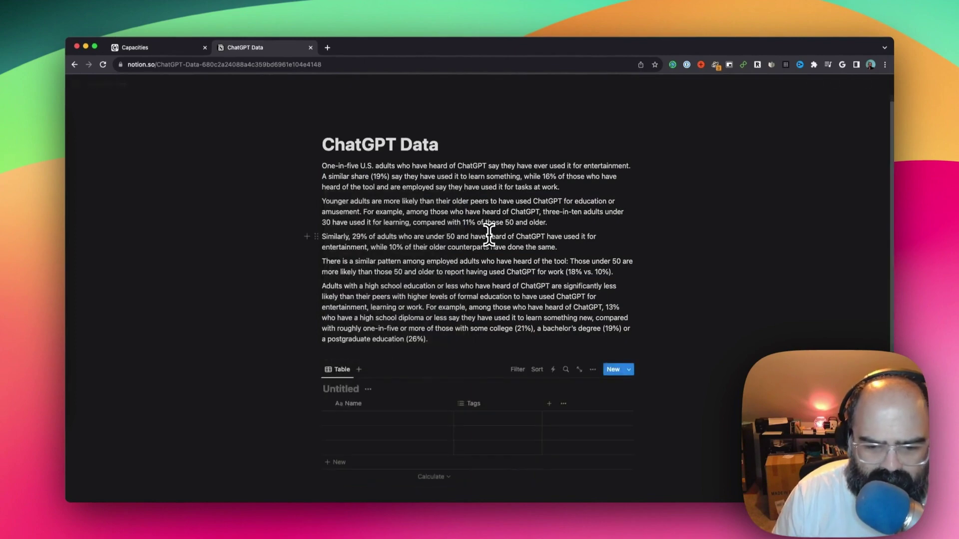
{"action": "scroll", "coordinate": [495, 235], "scroll_direction": "down", "scroll_amount": 5}
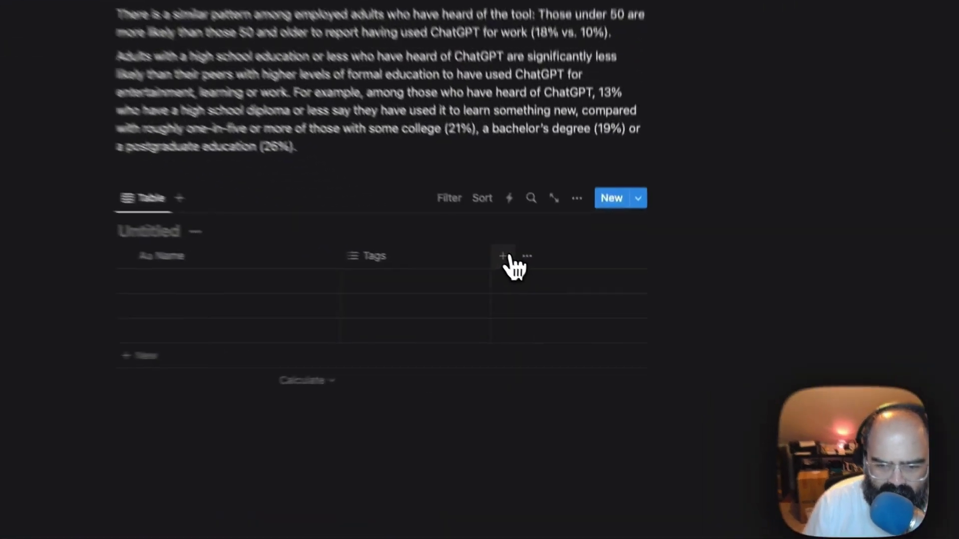
{"action": "left_click", "coordinate": [549, 289]}
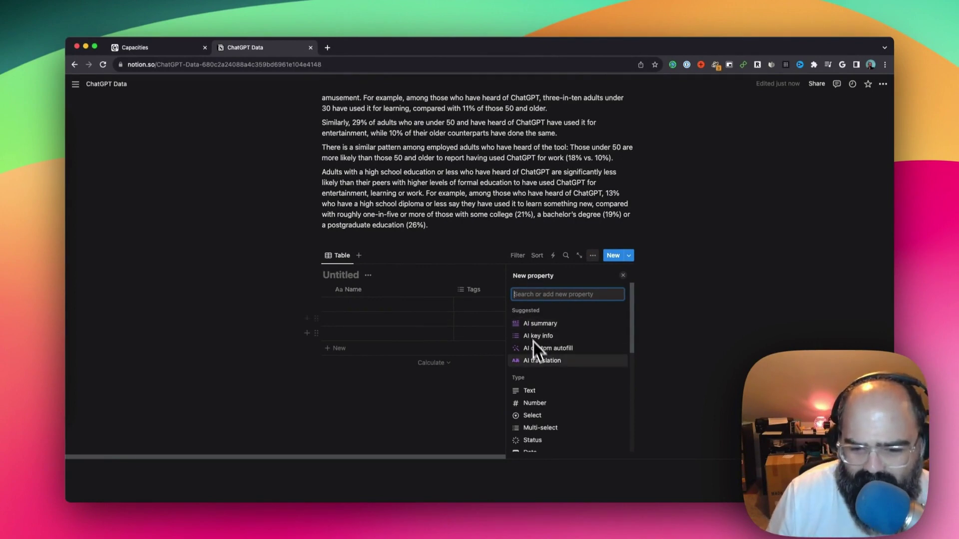
{"action": "left_click", "coordinate": [525, 245]}
{"action": "left_click", "coordinate": [593, 255]}
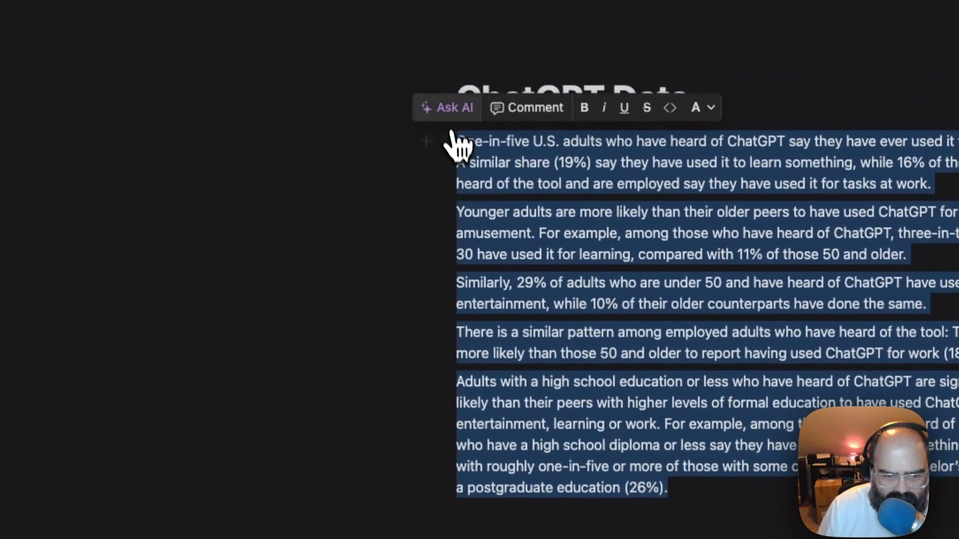
- Request an AI pros and cons list about a vegan diet, then discard its refusal
{"action": "left_click", "coordinate": [332, 87]}
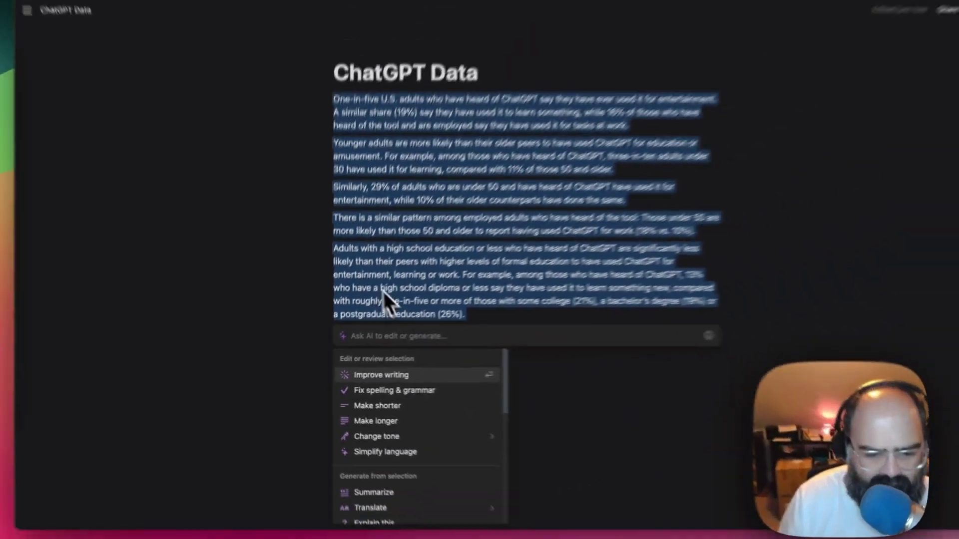
{"action": "mouse_move", "coordinate": [439, 465]}
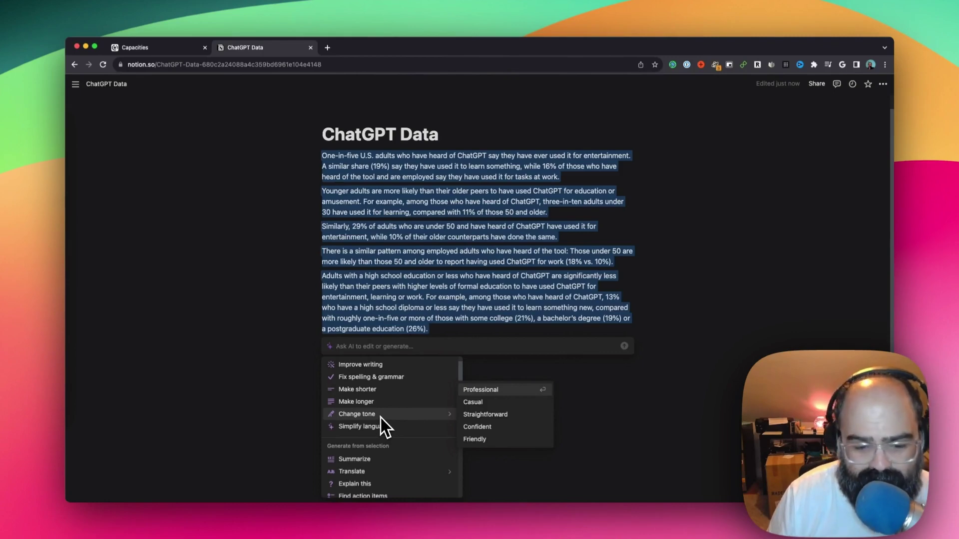
{"action": "scroll", "coordinate": [369, 417], "scroll_direction": "down", "scroll_amount": 5}
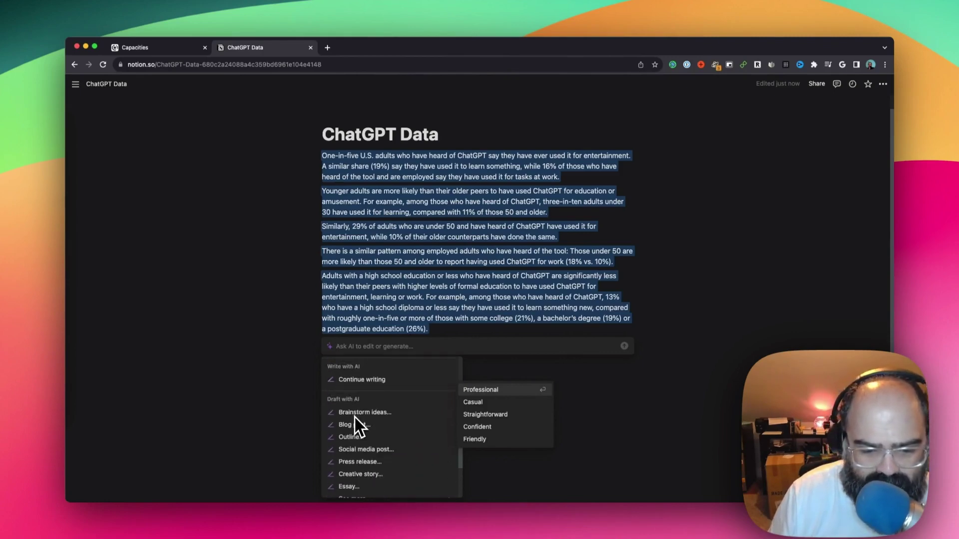
{"action": "scroll", "coordinate": [354, 418], "scroll_direction": "up", "scroll_amount": 1}
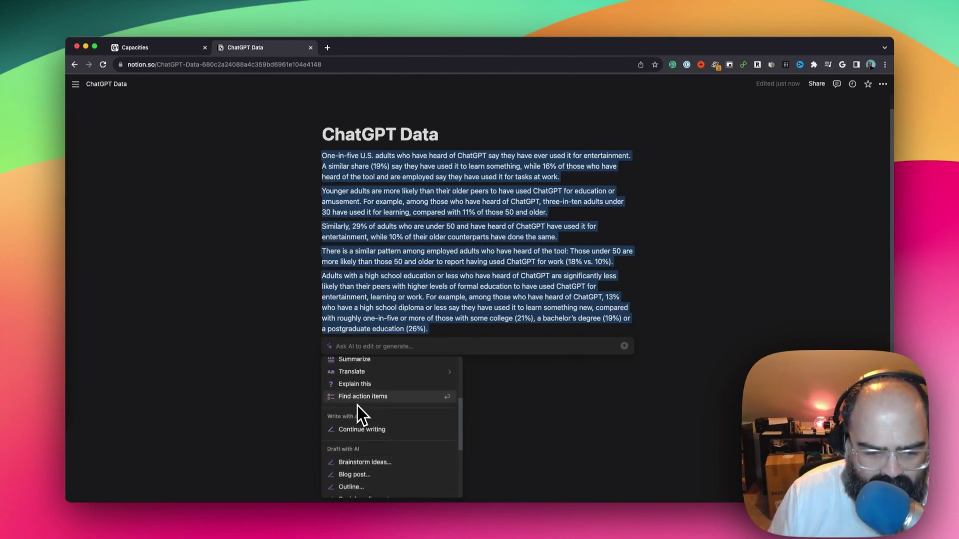
{"action": "scroll", "coordinate": [358, 402], "scroll_direction": "down", "scroll_amount": 5}
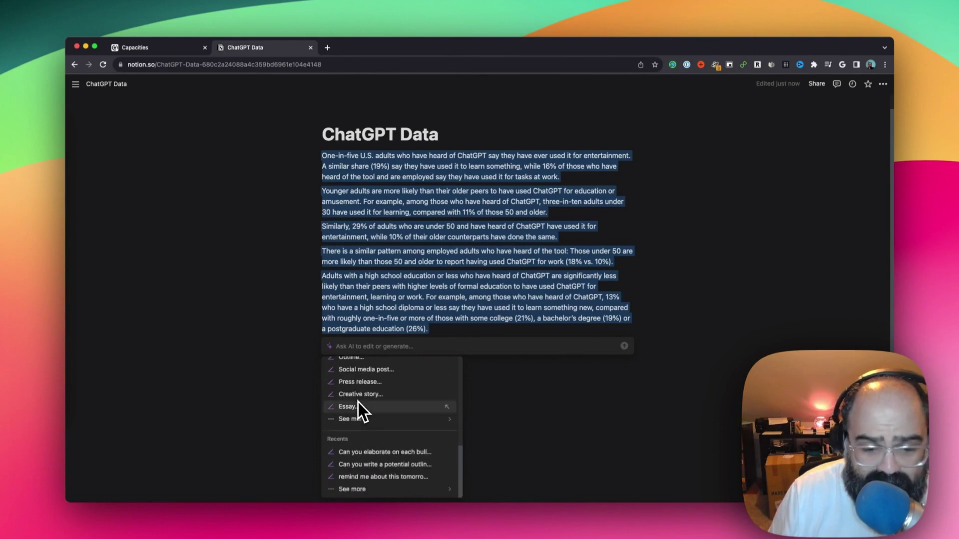
{"action": "mouse_move", "coordinate": [359, 414]}
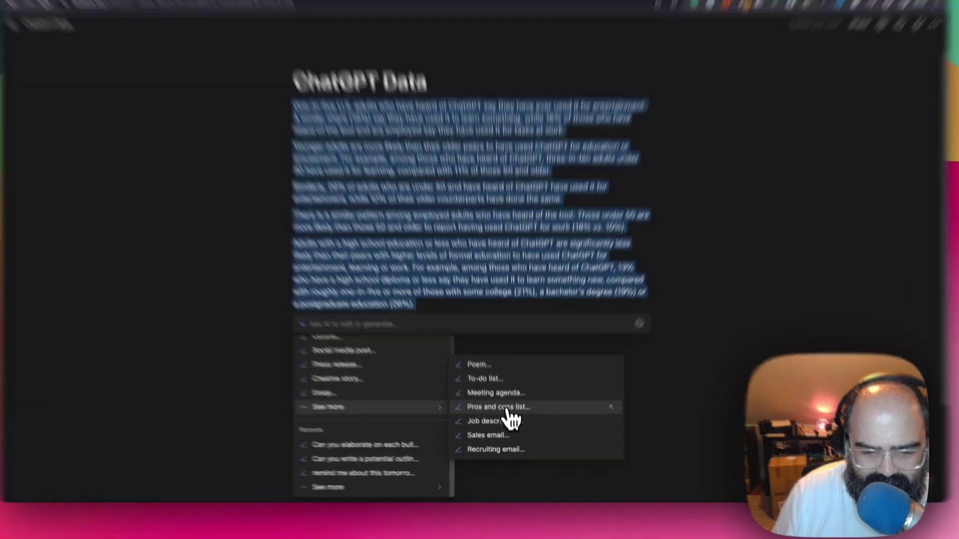
{"action": "left_click", "coordinate": [512, 422]}
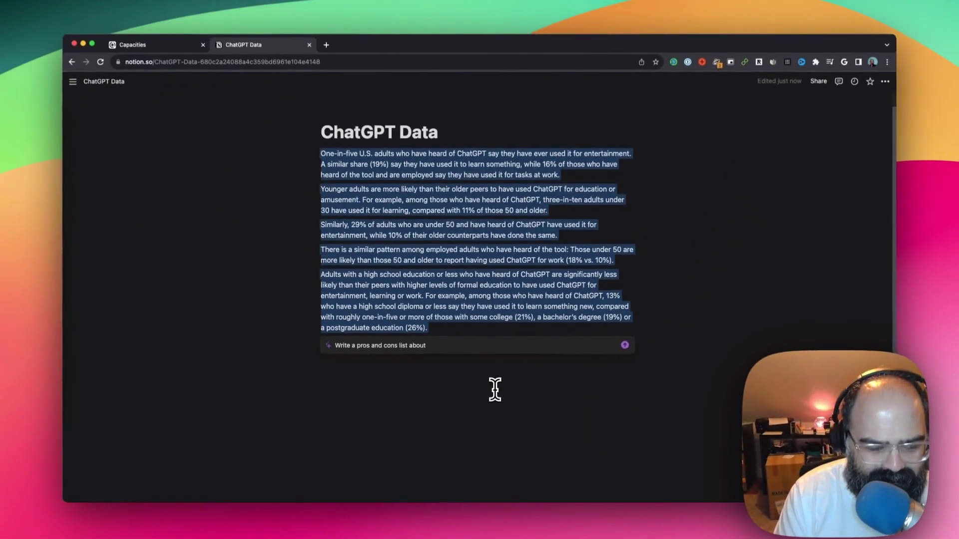
{"action": "type", "text": "a vegan diet"}
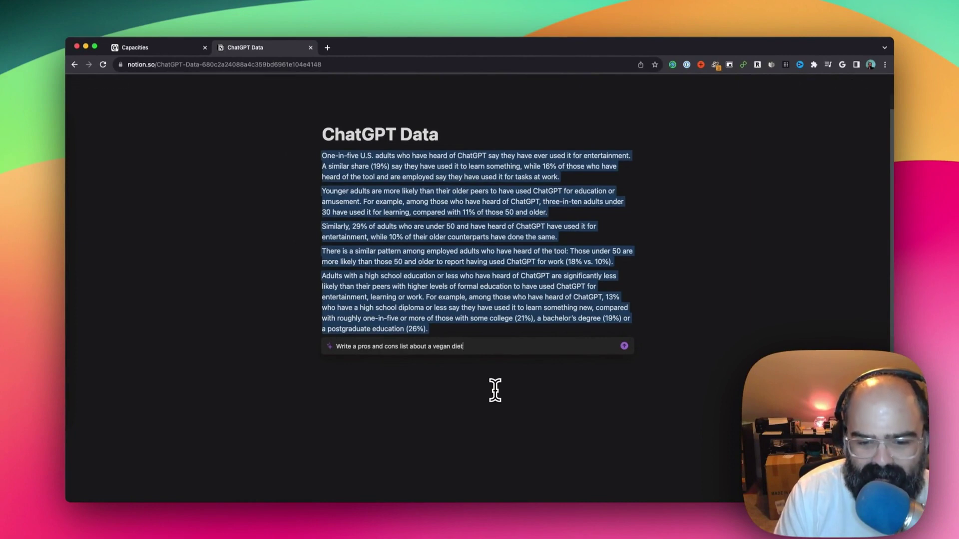
{"action": "key", "text": "Return"}
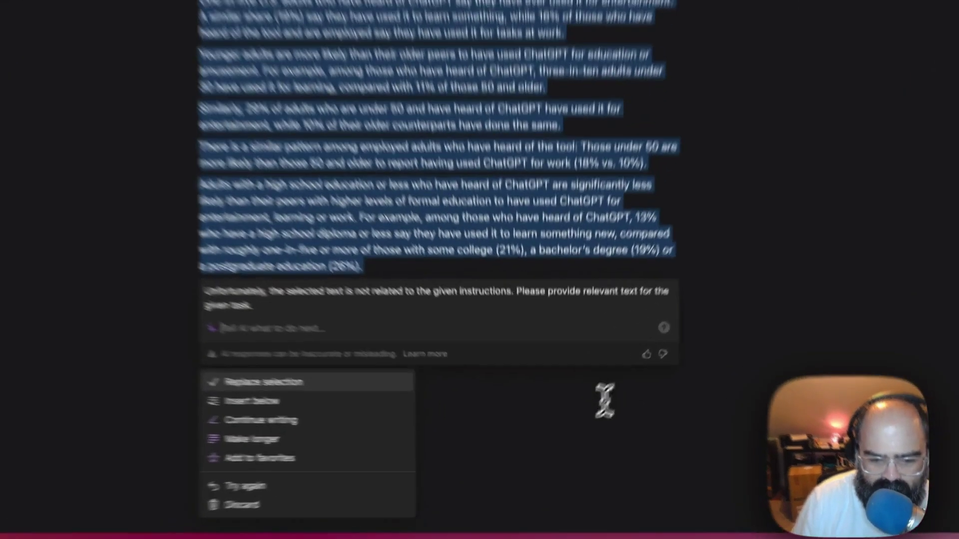
{"action": "left_click", "coordinate": [604, 399]}
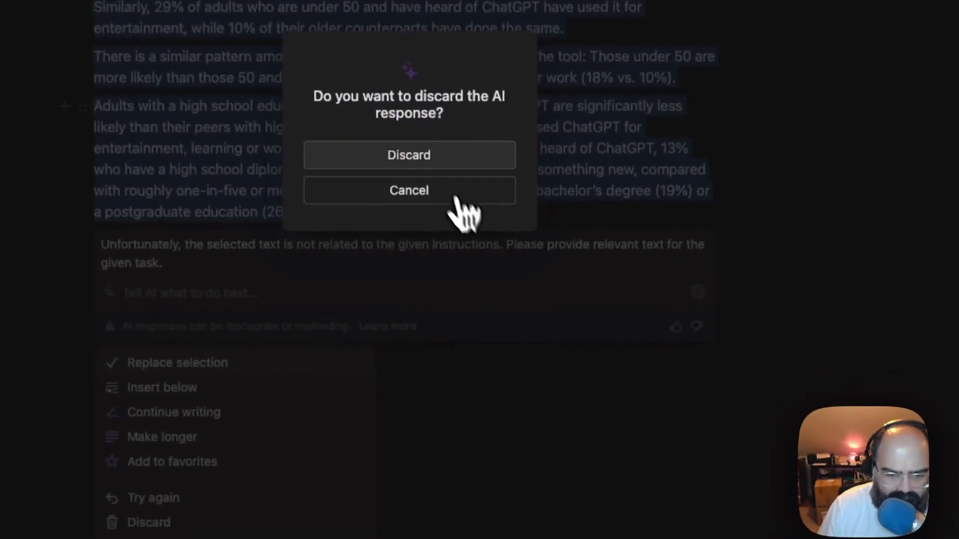
{"action": "left_click", "coordinate": [452, 202]}
{"action": "key", "text": "super+j"}
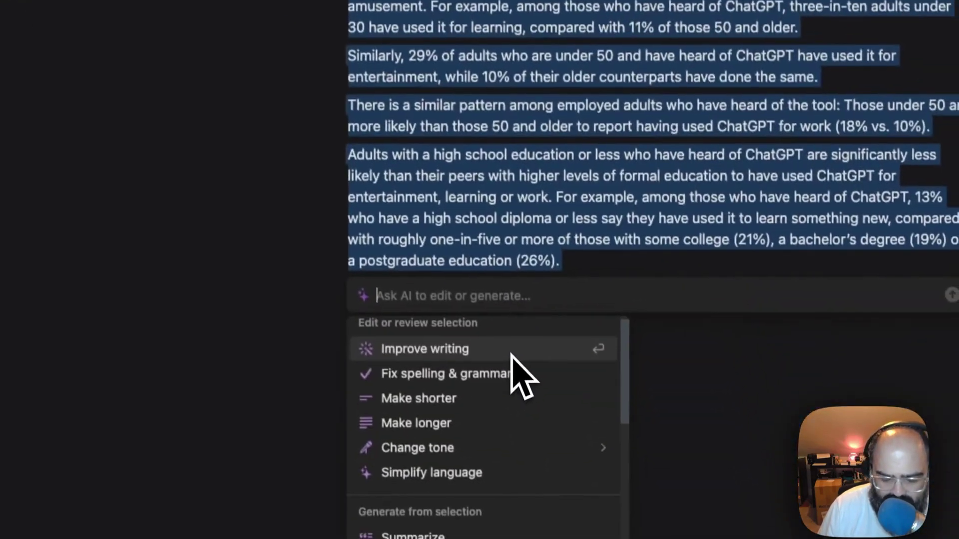
{"action": "scroll", "coordinate": [499, 374], "scroll_direction": "down", "scroll_amount": 4}
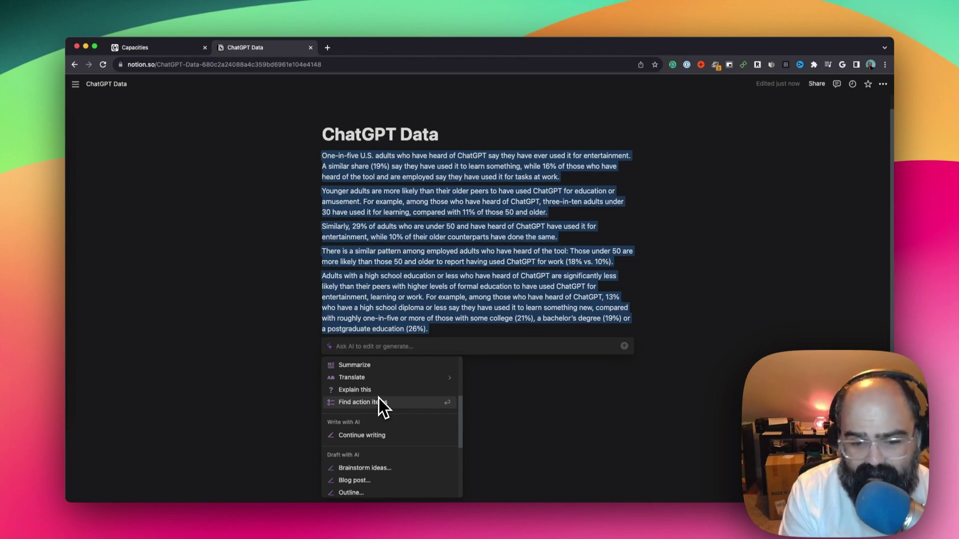
{"action": "scroll", "coordinate": [379, 398], "scroll_direction": "up", "scroll_amount": 3}
{"action": "scroll", "coordinate": [376, 396], "scroll_direction": "down", "scroll_amount": 1}
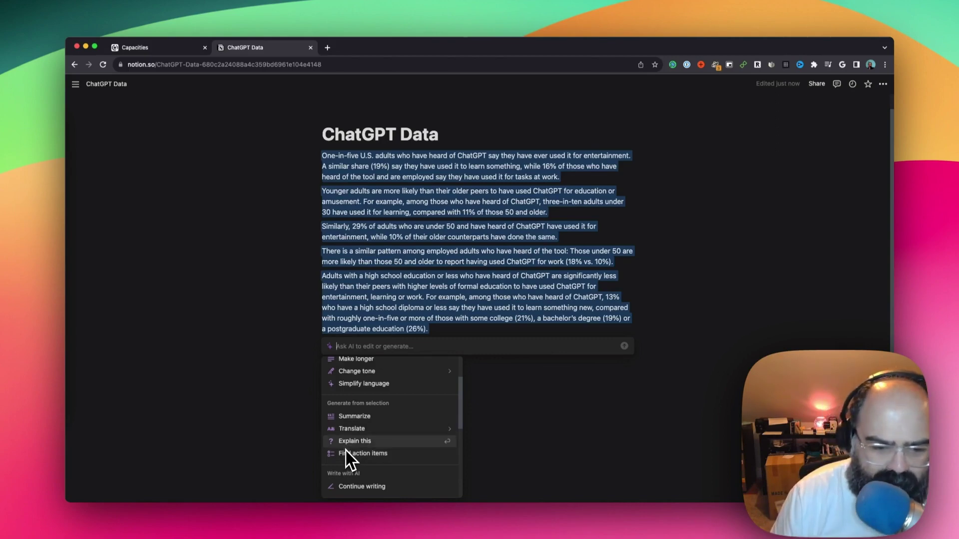
{"action": "scroll", "coordinate": [345, 450], "scroll_direction": "up", "scroll_amount": 2}
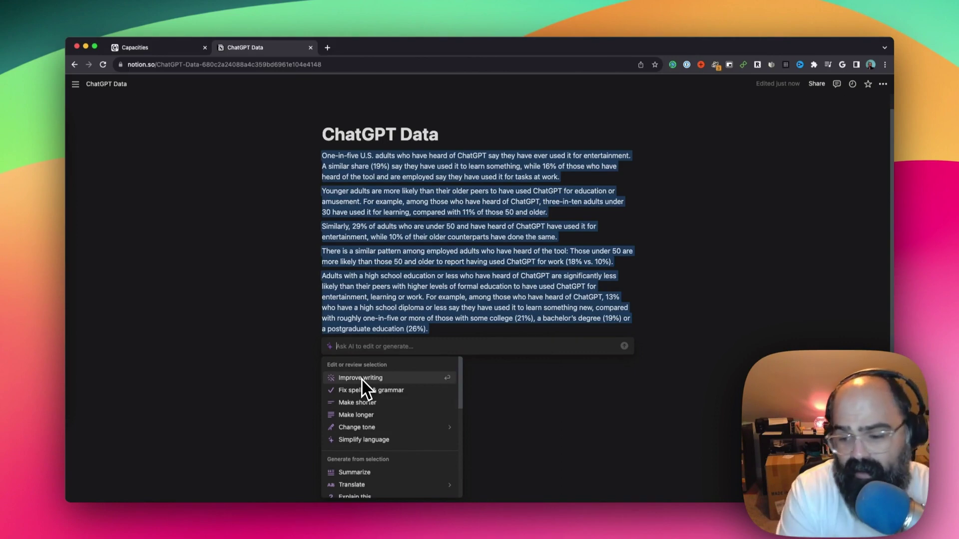